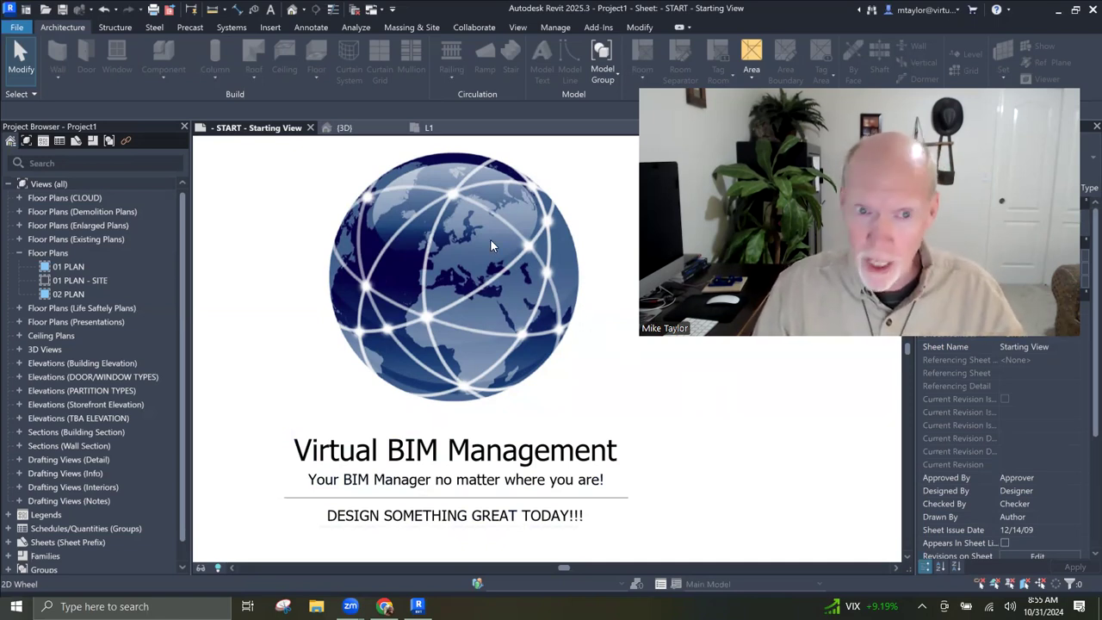
Switch to the {3D} view of the Snowdon Towers model and pan it slightly
{"action": "left_click", "coordinate": [340, 127]}
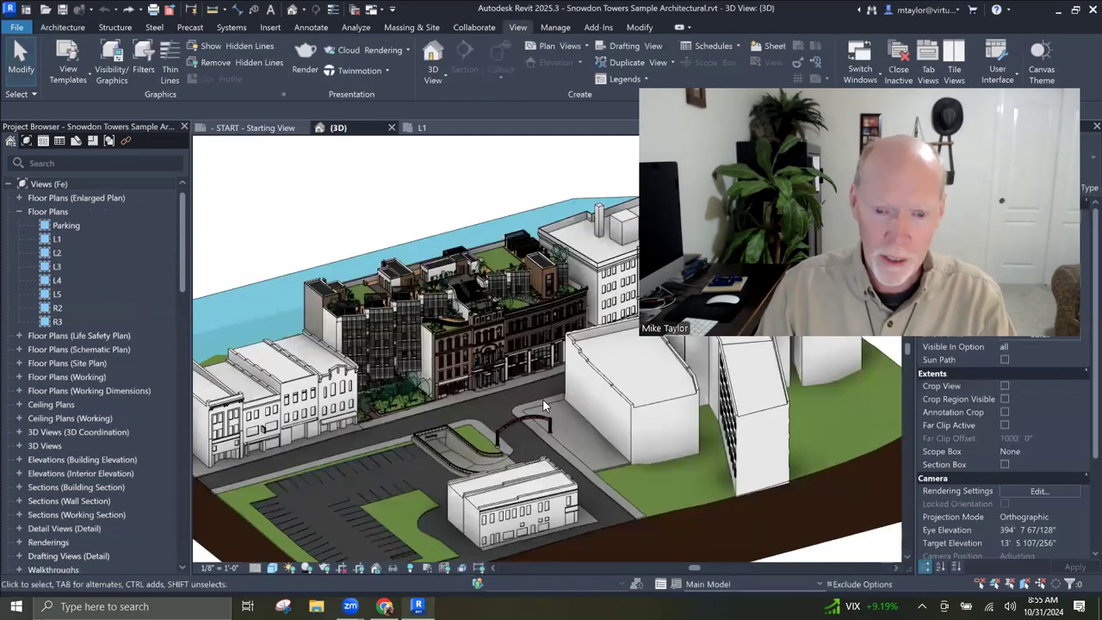
{"action": "middle_click_drag", "start_coordinate": [542, 397], "coordinate": [513, 408]}
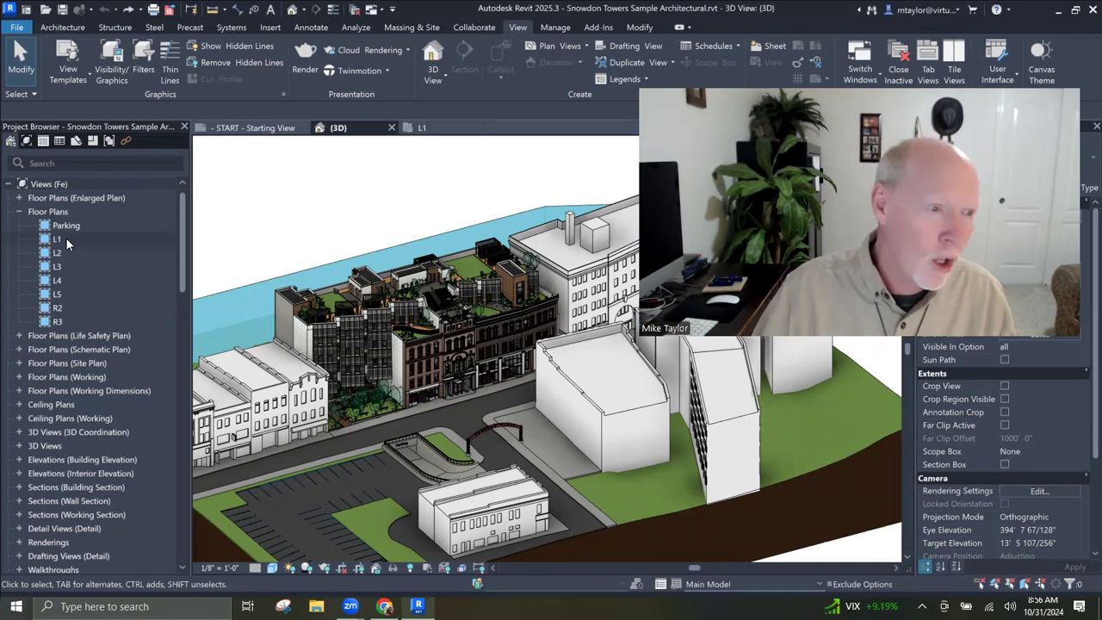
Switch to the L1 floor plan and zoom and pan to the Residential Lobby area
{"action": "left_click", "coordinate": [436, 130]}
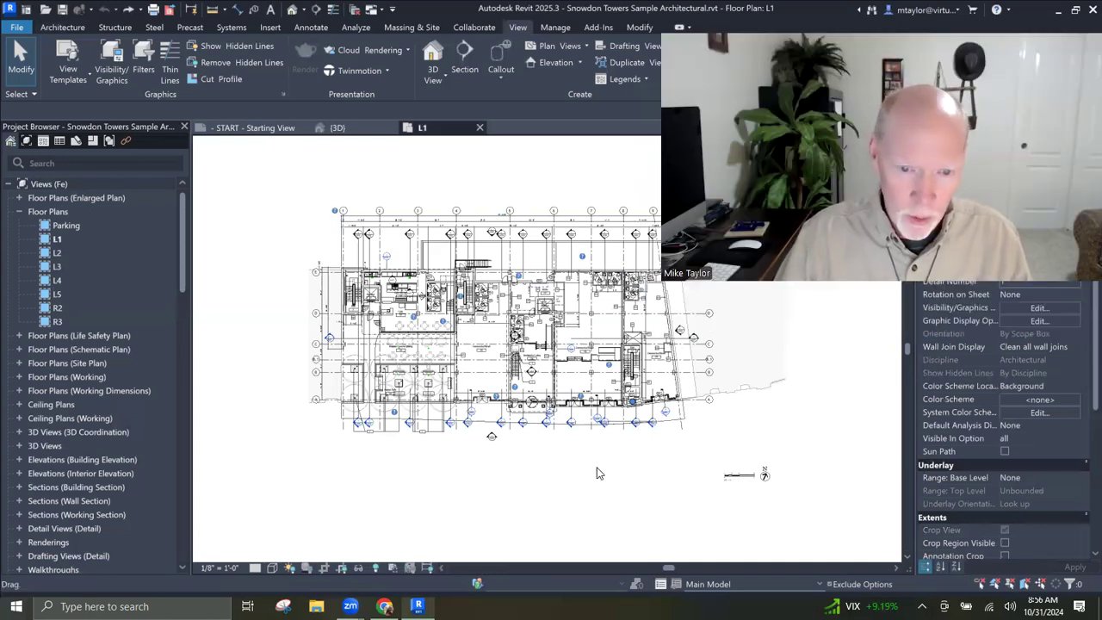
{"action": "scroll", "coordinate": [560, 479], "scroll_direction": "up", "scroll_amount": 1}
{"action": "scroll", "coordinate": [550, 475], "scroll_direction": "down", "scroll_amount": 1}
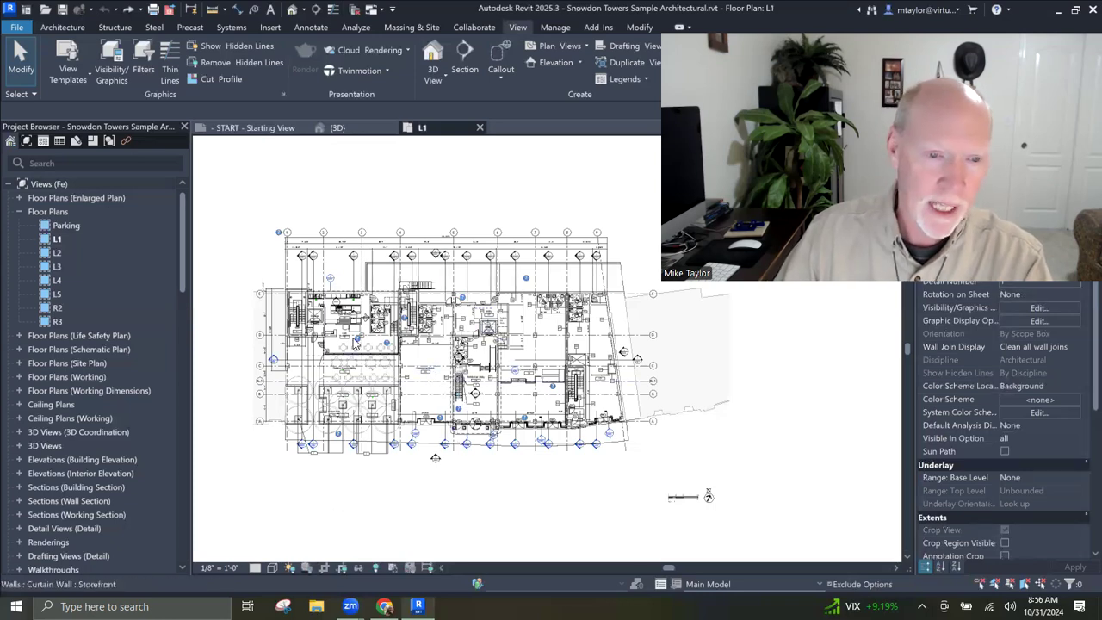
{"action": "scroll", "coordinate": [355, 343], "scroll_direction": "up", "scroll_amount": 5}
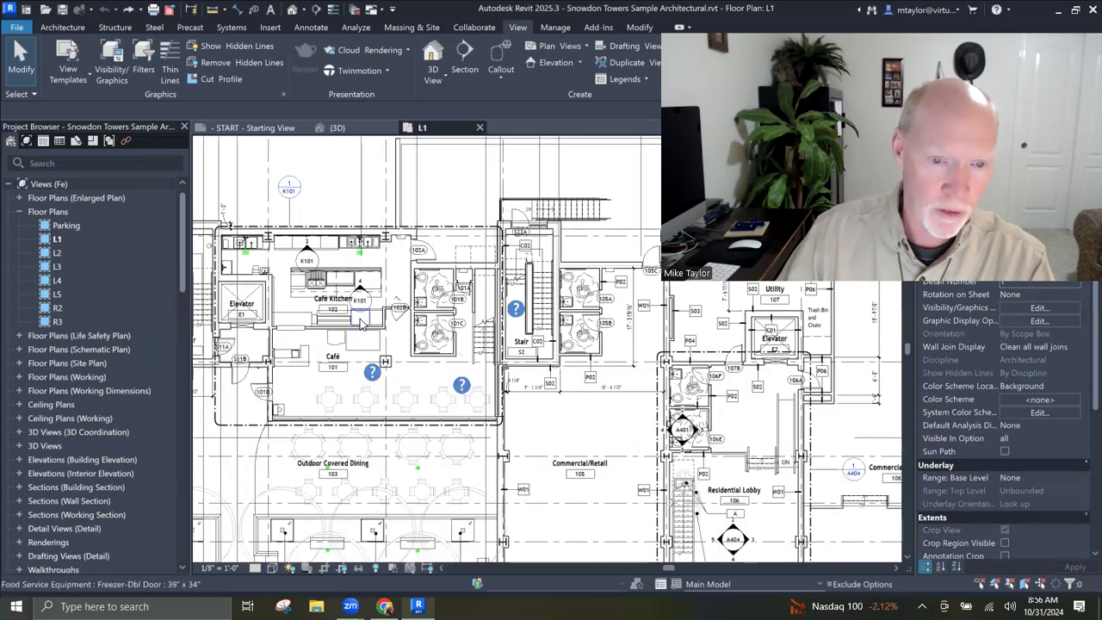
{"action": "scroll", "coordinate": [362, 323], "scroll_direction": "up", "scroll_amount": 1}
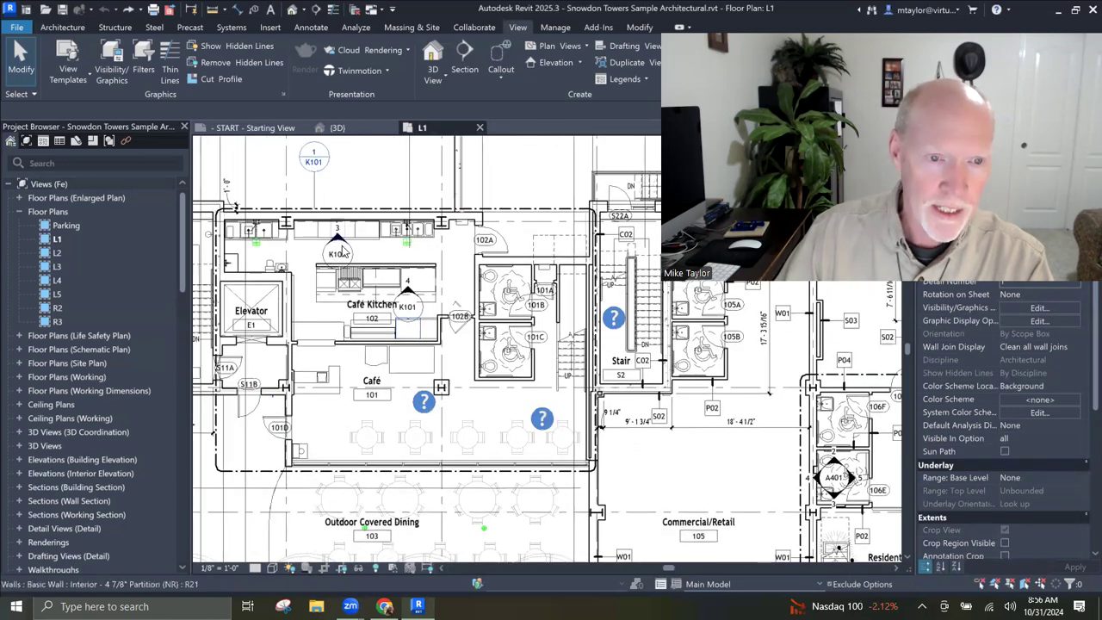
{"action": "scroll", "coordinate": [277, 226], "scroll_direction": "down", "scroll_amount": 1}
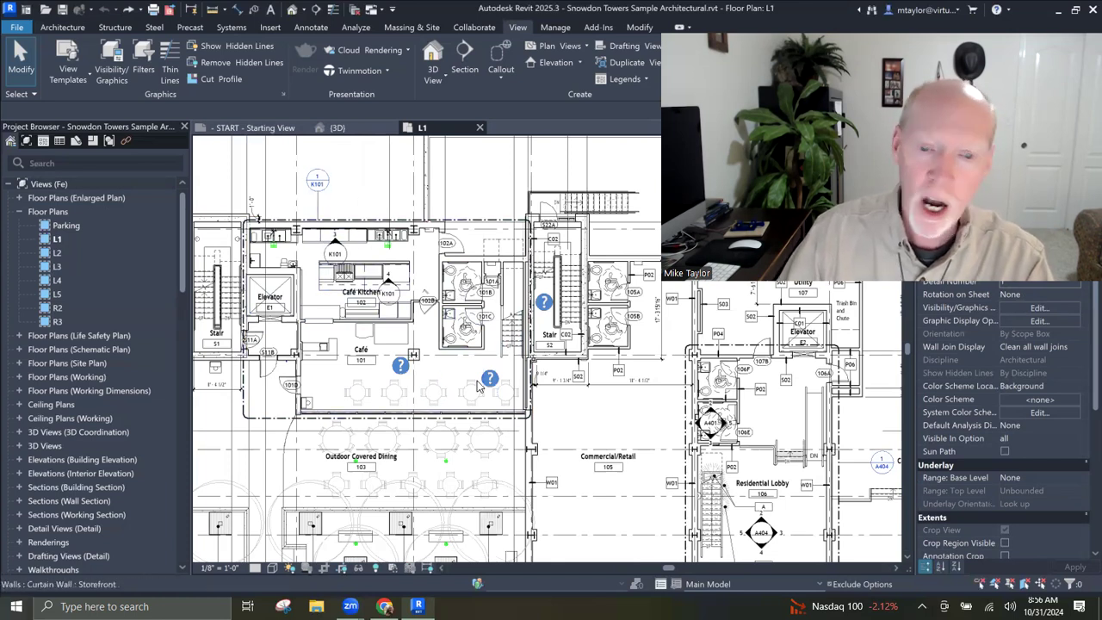
{"action": "mouse_move", "coordinate": [521, 409]}
{"action": "middle_mouse_down"}
{"action": "mouse_move", "coordinate": [445, 347]}
{"action": "mouse_move", "coordinate": [330, 298]}
{"action": "mouse_move", "coordinate": [268, 295]}
{"action": "middle_mouse_up"}
{"action": "scroll", "coordinate": [514, 405], "scroll_direction": "up", "scroll_amount": 2}
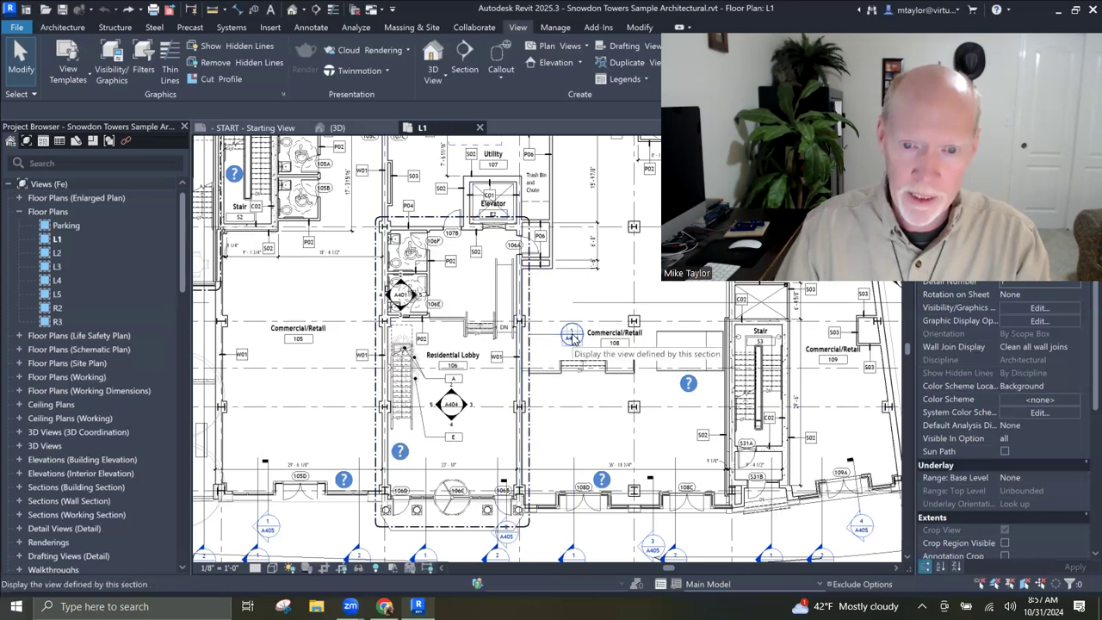
Open the 1/4" Enlarged Residential Lobby Plan via the A404 callout and inspect its A401 and A404 markers
{"action": "double_click", "coordinate": [573, 339]}
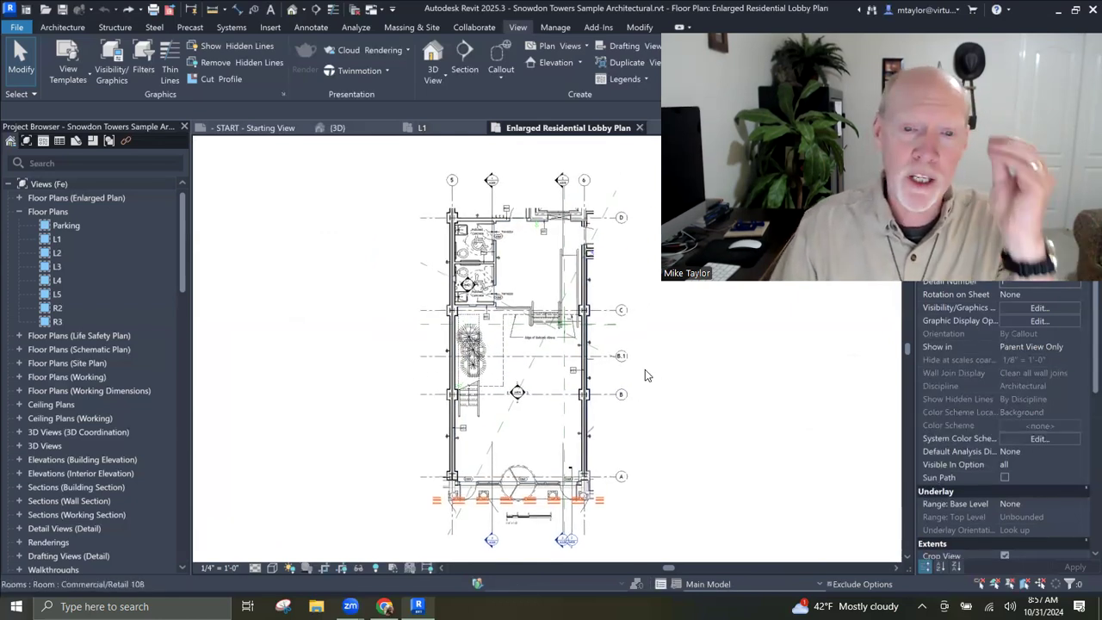
{"action": "scroll", "coordinate": [508, 306], "scroll_direction": "up", "scroll_amount": 3}
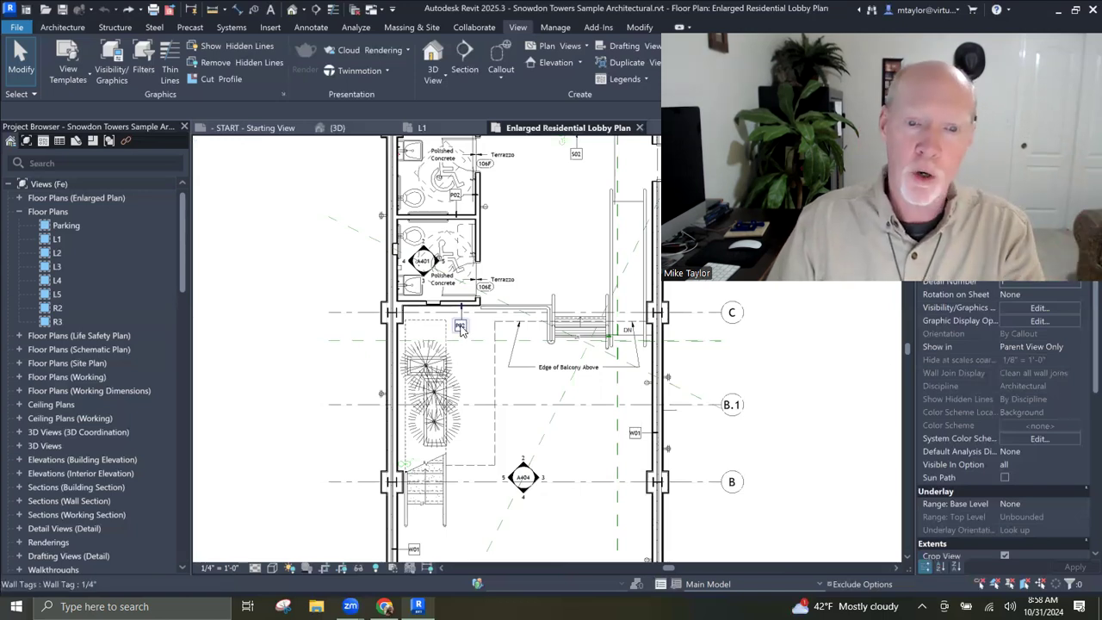
{"action": "middle_click_drag", "start_coordinate": [527, 244], "coordinate": [489, 317]}
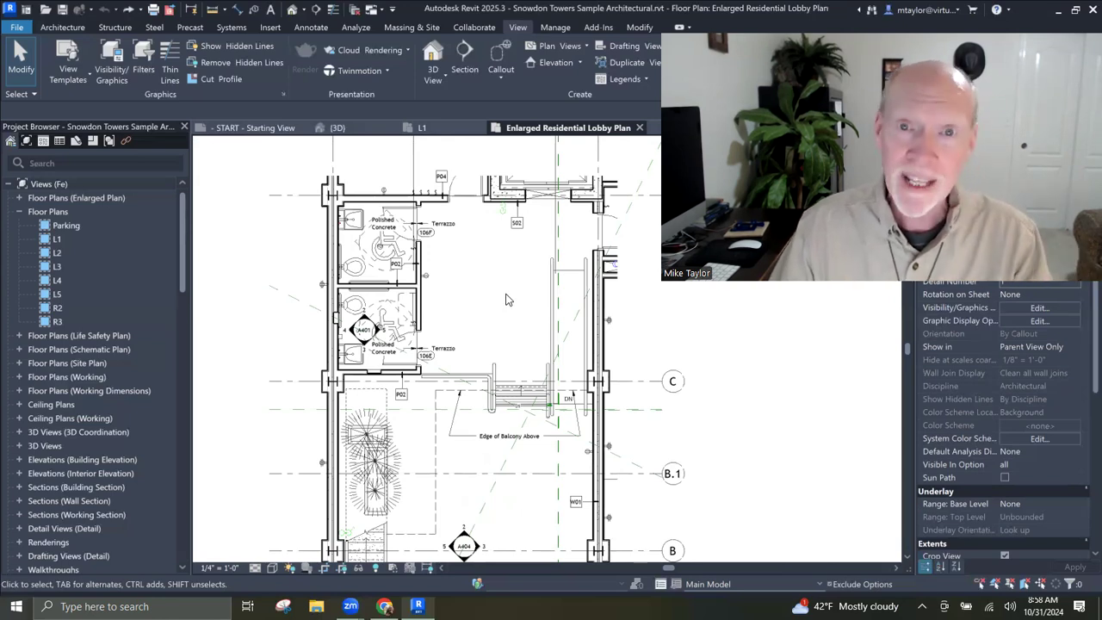
{"action": "scroll", "coordinate": [452, 312], "scroll_direction": "up", "scroll_amount": 3}
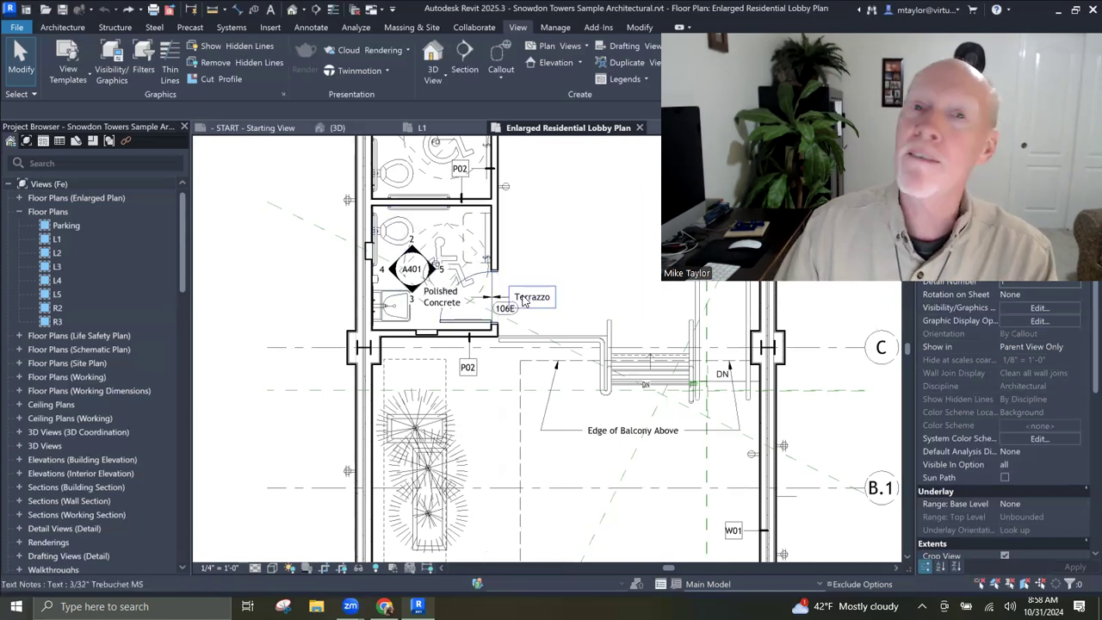
{"action": "scroll", "coordinate": [561, 370], "scroll_direction": "down", "scroll_amount": 2}
{"action": "middle_click_drag", "start_coordinate": [565, 382], "coordinate": [512, 207]}
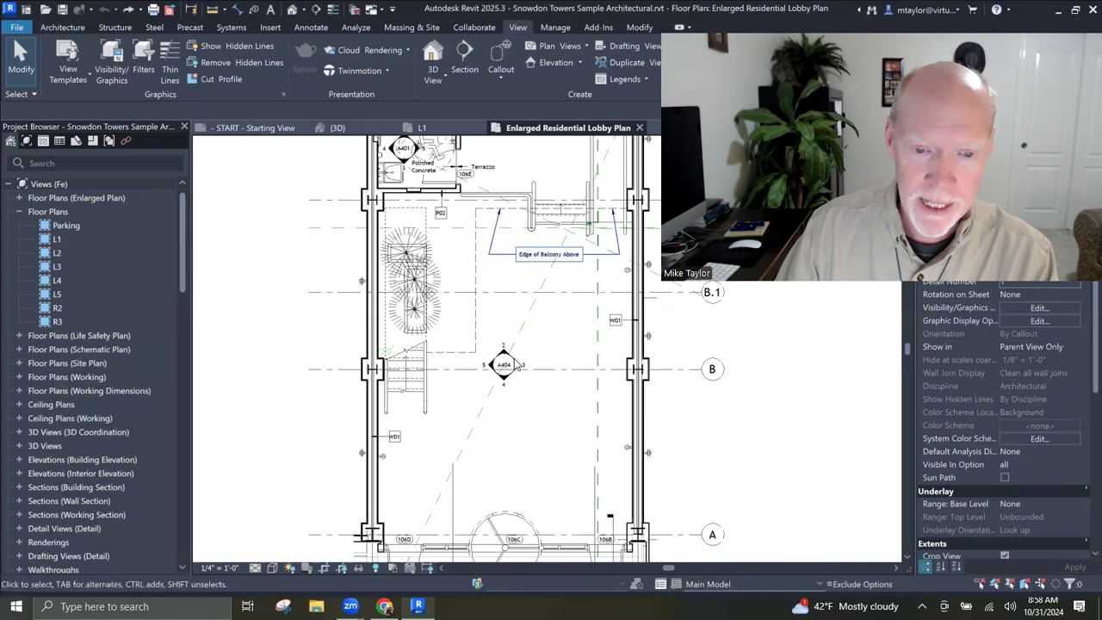
{"action": "scroll", "coordinate": [512, 206], "scroll_direction": "up", "scroll_amount": 2}
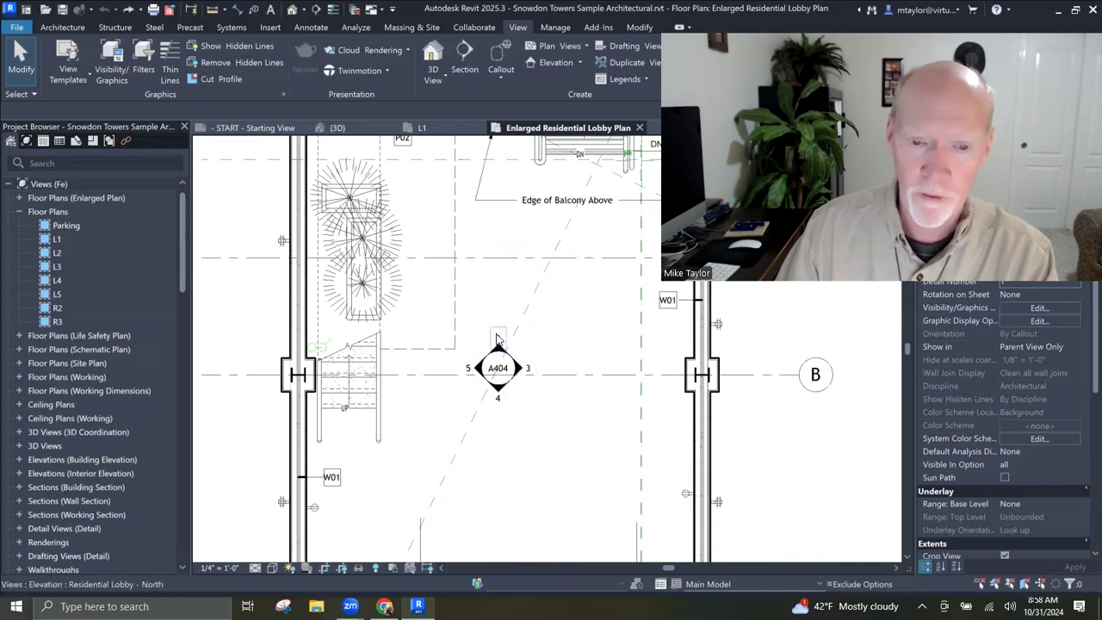
{"action": "scroll", "coordinate": [497, 339], "scroll_direction": "down", "scroll_amount": 3}
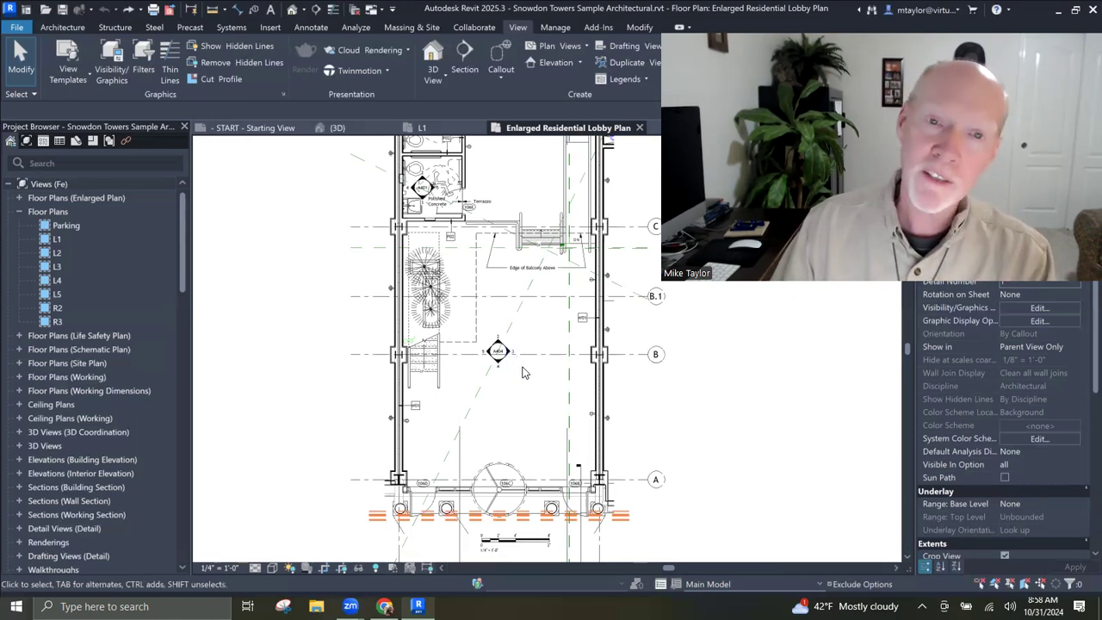
{"action": "scroll", "coordinate": [421, 188], "scroll_direction": "up", "scroll_amount": 1}
{"action": "scroll", "coordinate": [421, 187], "scroll_direction": "up", "scroll_amount": 4}
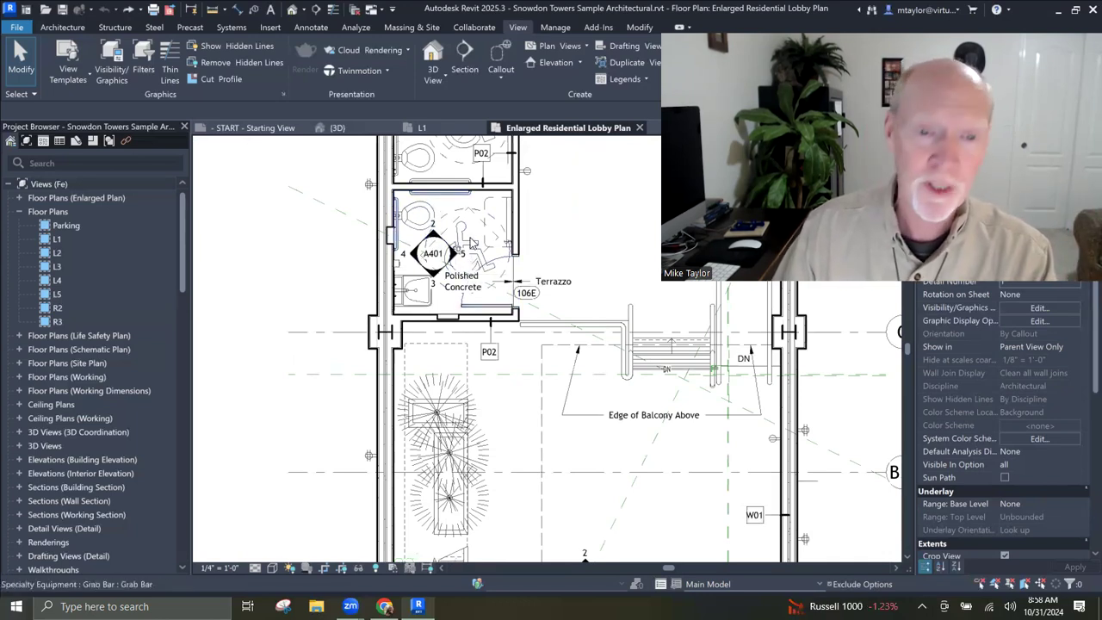
Return to the L1 plan and zoom onto the A401 elevation marker near room 106E
{"action": "left_click", "coordinate": [438, 129]}
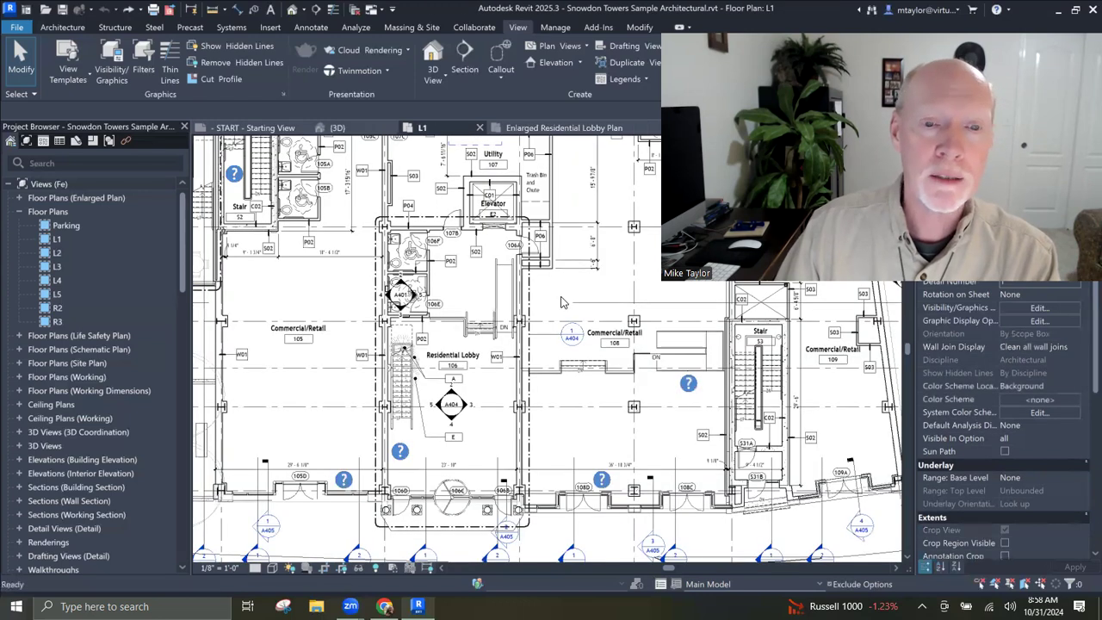
{"action": "scroll", "coordinate": [376, 299], "scroll_direction": "up", "scroll_amount": 3}
{"action": "scroll", "coordinate": [376, 300], "scroll_direction": "up", "scroll_amount": 2}
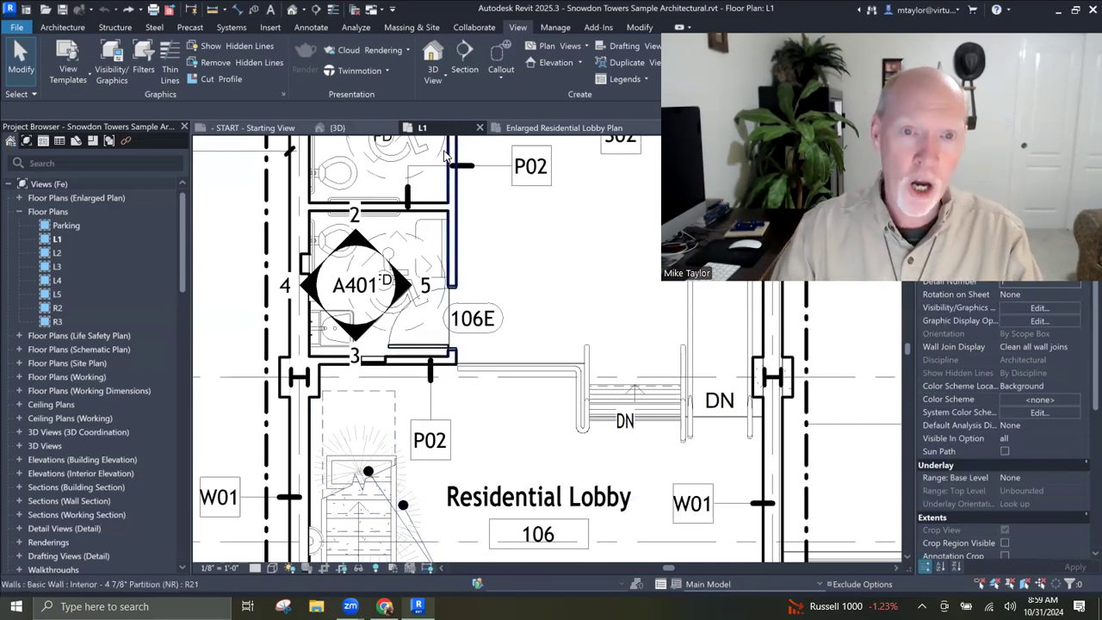
In the Enlarged Residential Lobby Plan, zoom to A401 and select its elevation arrow 4
{"action": "left_click", "coordinate": [570, 129]}
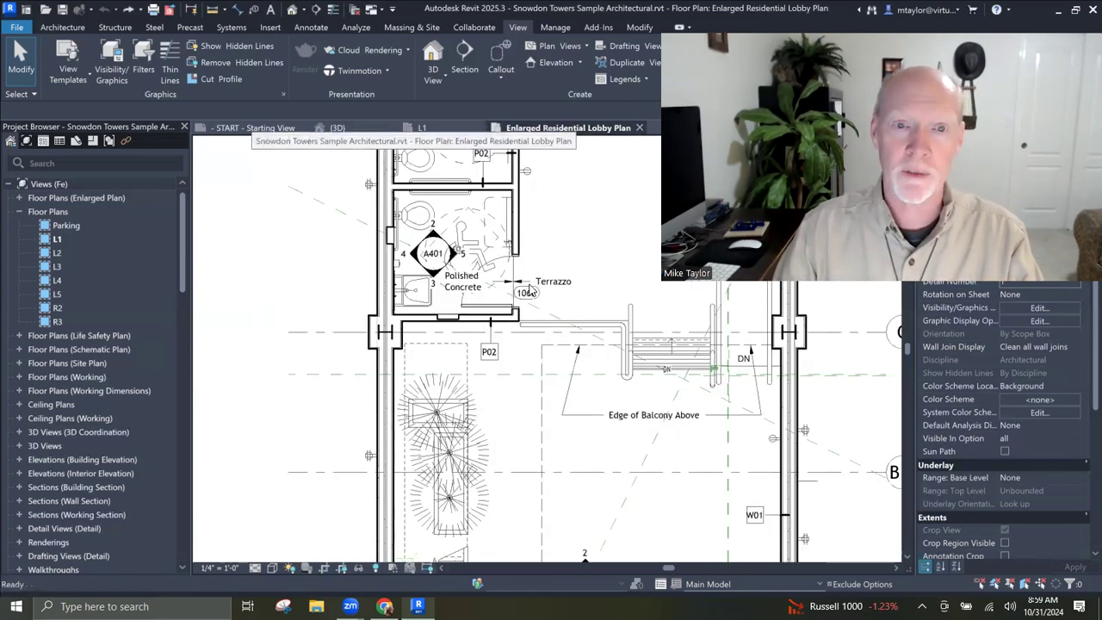
{"action": "scroll", "coordinate": [449, 231], "scroll_direction": "up", "scroll_amount": 2}
{"action": "scroll", "coordinate": [449, 231], "scroll_direction": "up", "scroll_amount": 1}
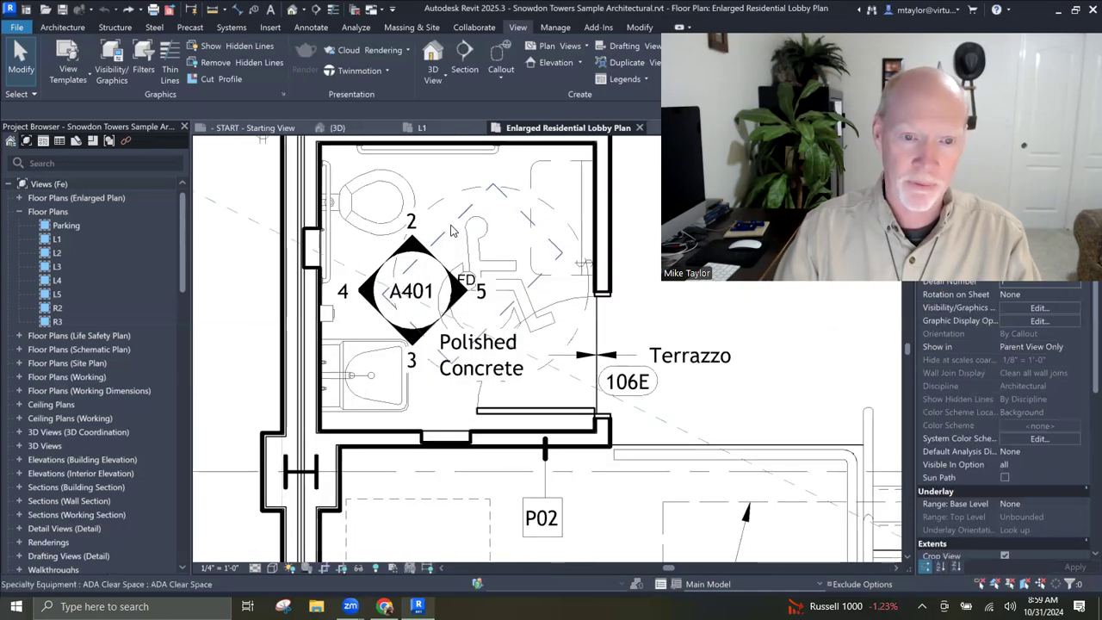
{"action": "scroll", "coordinate": [447, 254], "scroll_direction": "up", "scroll_amount": 1}
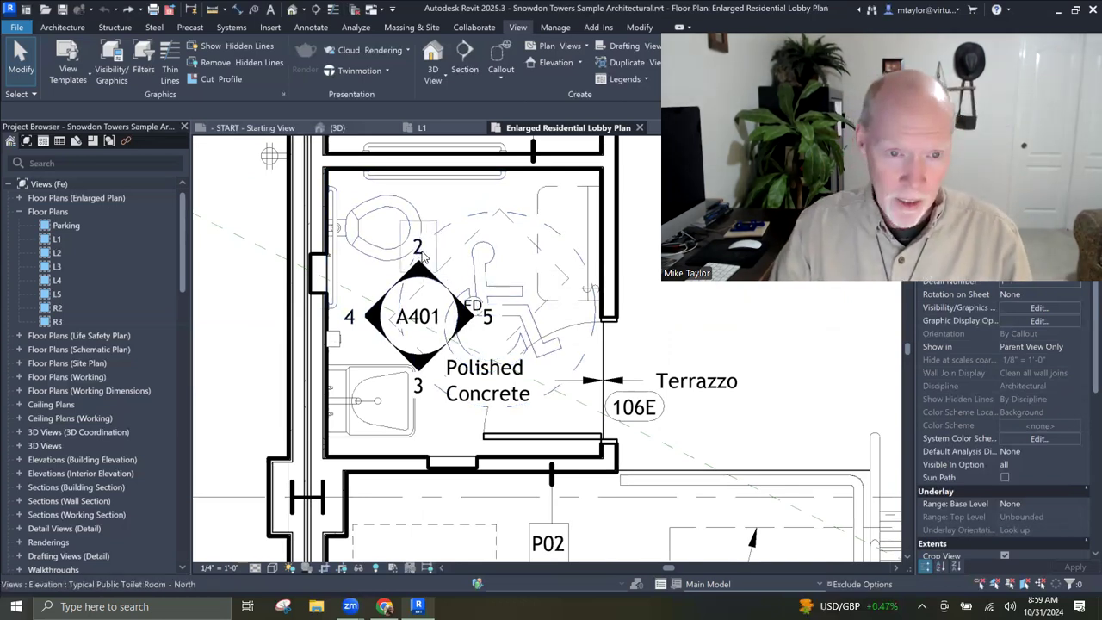
{"action": "left_click", "coordinate": [374, 317]}
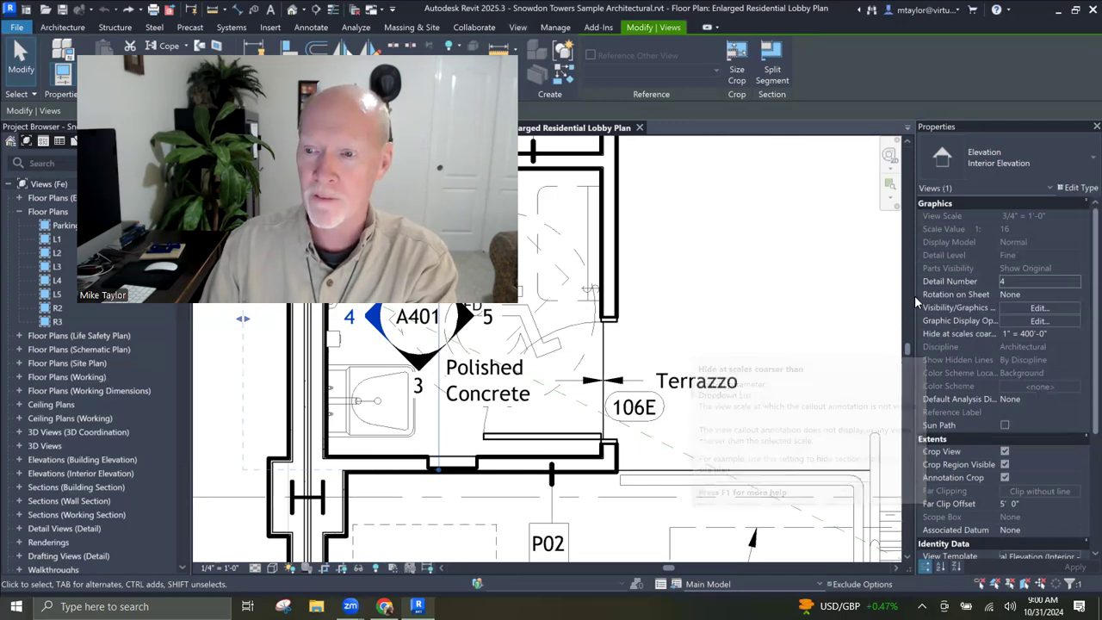
Change elevation 4's Hide at scales coarser than from 1" = 400'-0" to 1/8" = 1'-0"
{"action": "left_click_drag", "start_coordinate": [914, 295], "coordinate": [845, 297]}
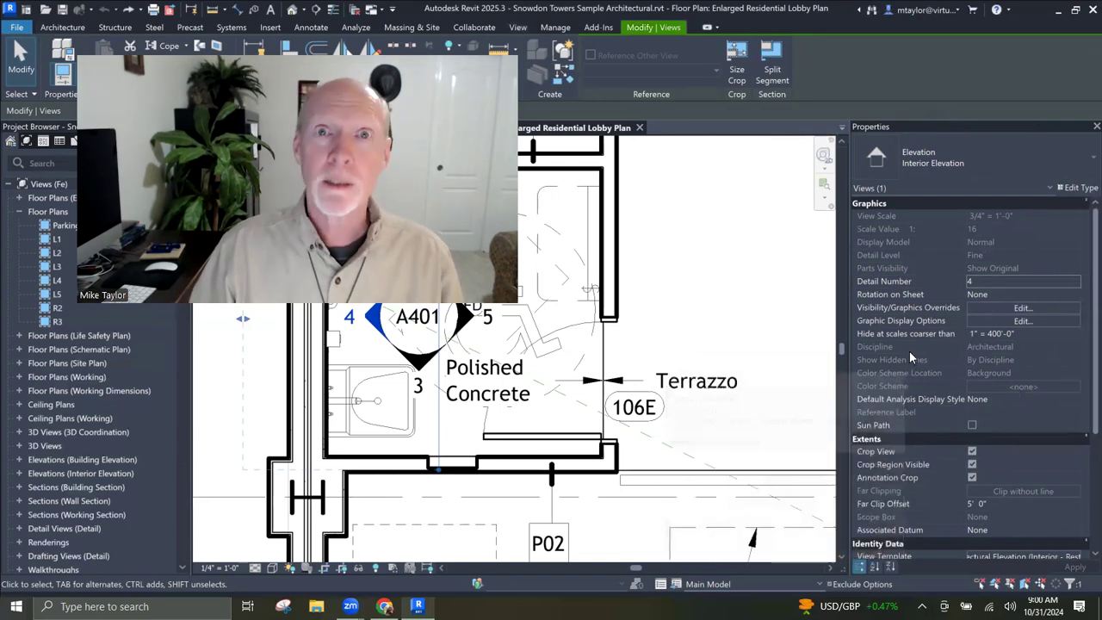
{"action": "left_click", "coordinate": [1032, 335]}
{"action": "left_click", "coordinate": [1074, 335]}
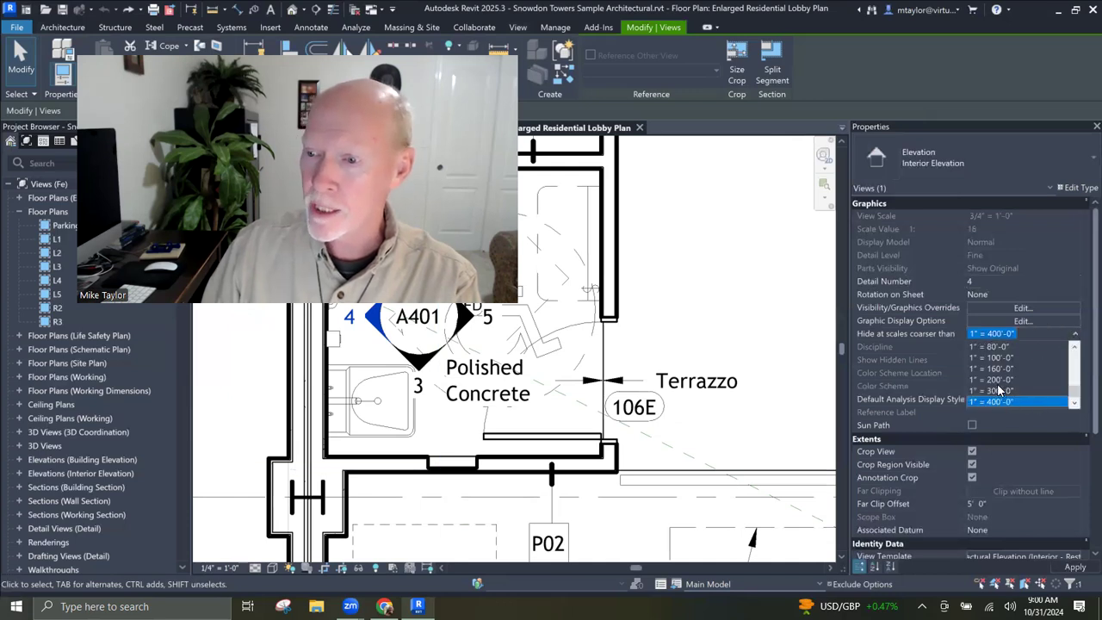
{"action": "scroll", "coordinate": [998, 361], "scroll_direction": "up", "scroll_amount": 1}
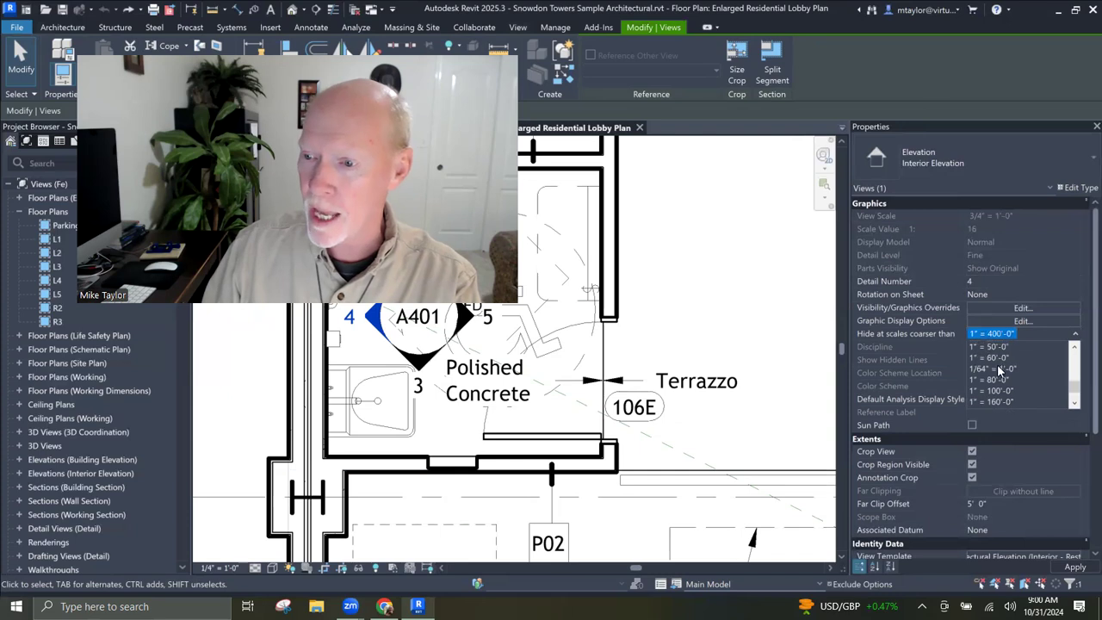
{"action": "scroll", "coordinate": [995, 384], "scroll_direction": "up", "scroll_amount": 1}
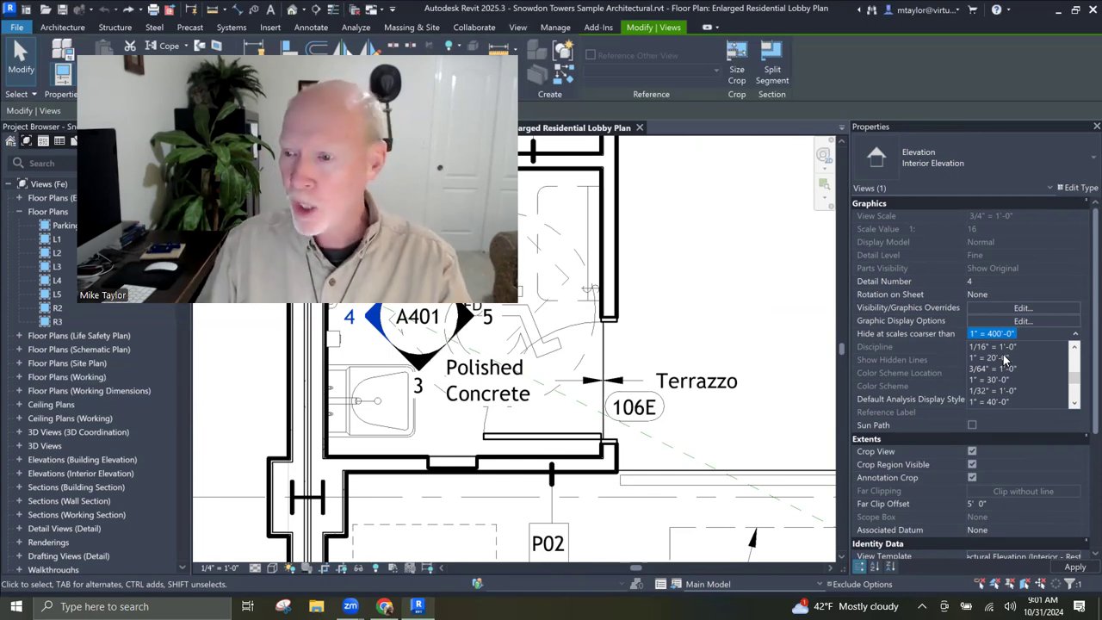
{"action": "left_click", "coordinate": [1074, 348]}
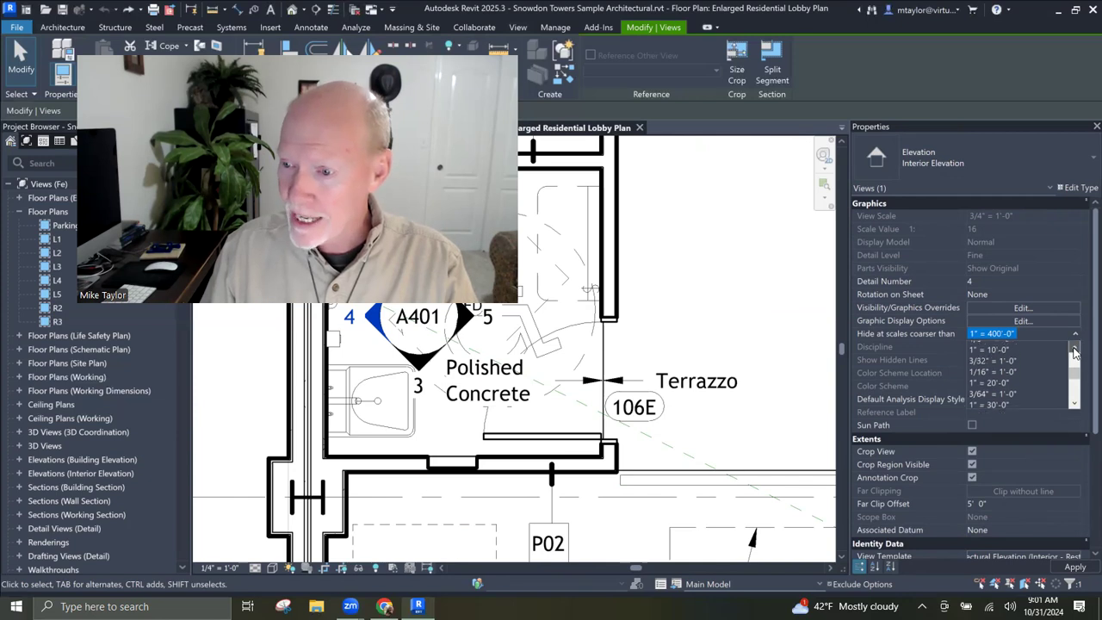
{"action": "left_click", "coordinate": [1074, 348]}
{"action": "left_click", "coordinate": [1073, 348]}
{"action": "left_click", "coordinate": [1074, 348]}
{"action": "left_click", "coordinate": [1073, 348]}
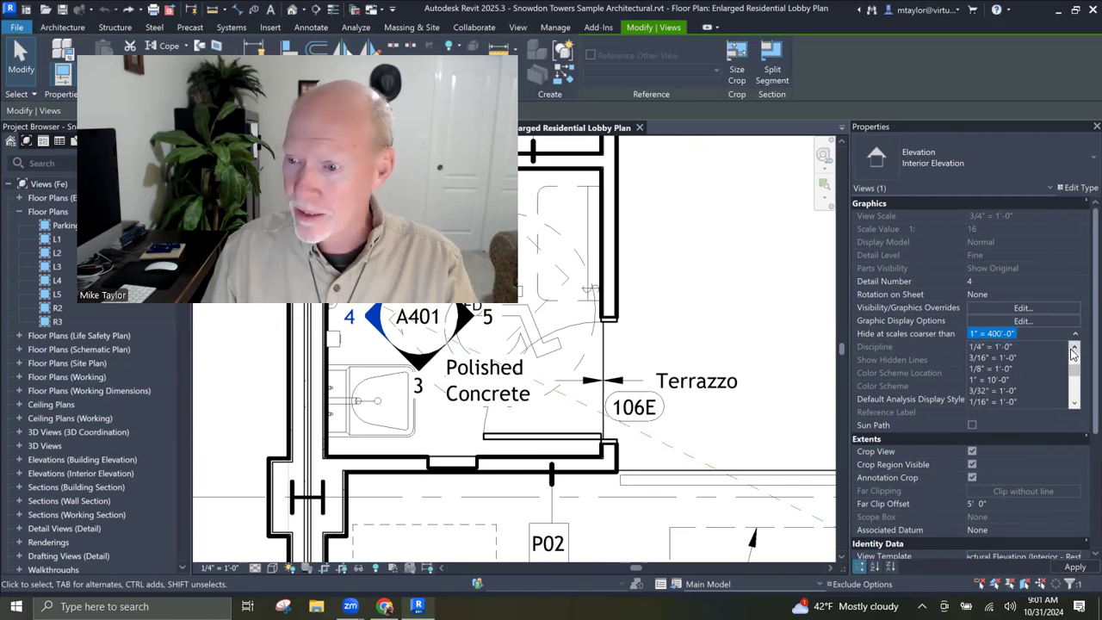
{"action": "left_click", "coordinate": [981, 368]}
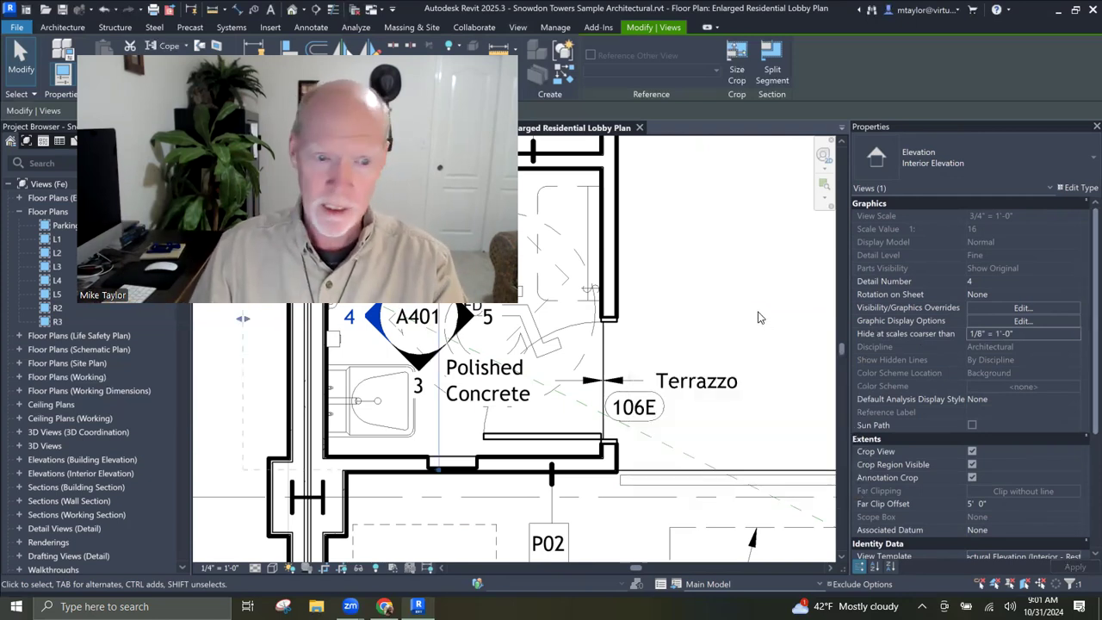
{"action": "key", "text": "Escape"}
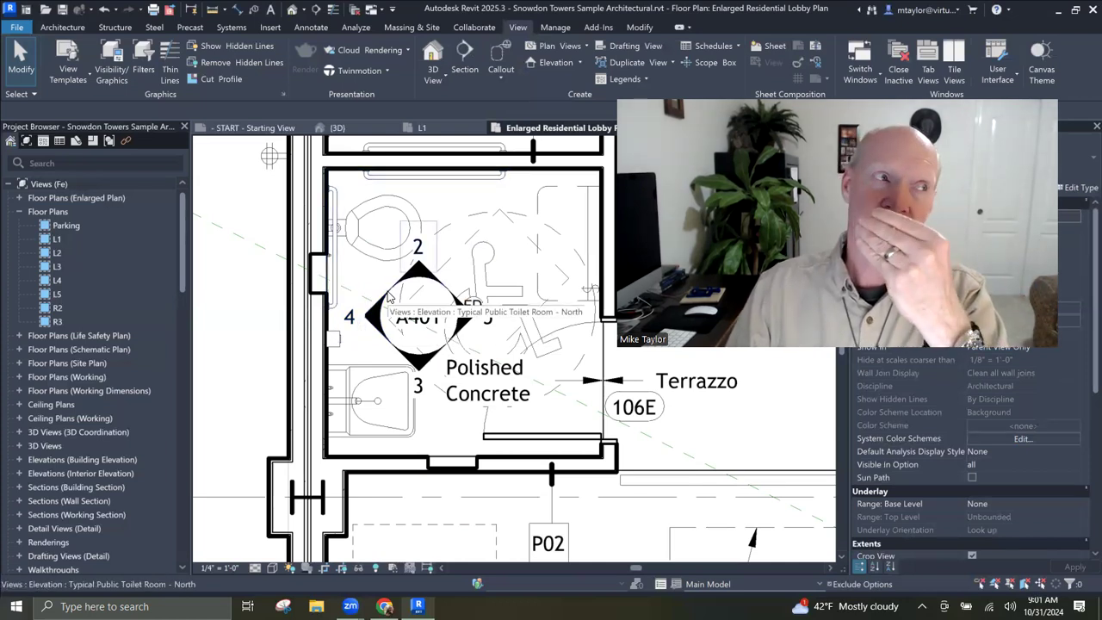
{"action": "left_click", "coordinate": [422, 127]}
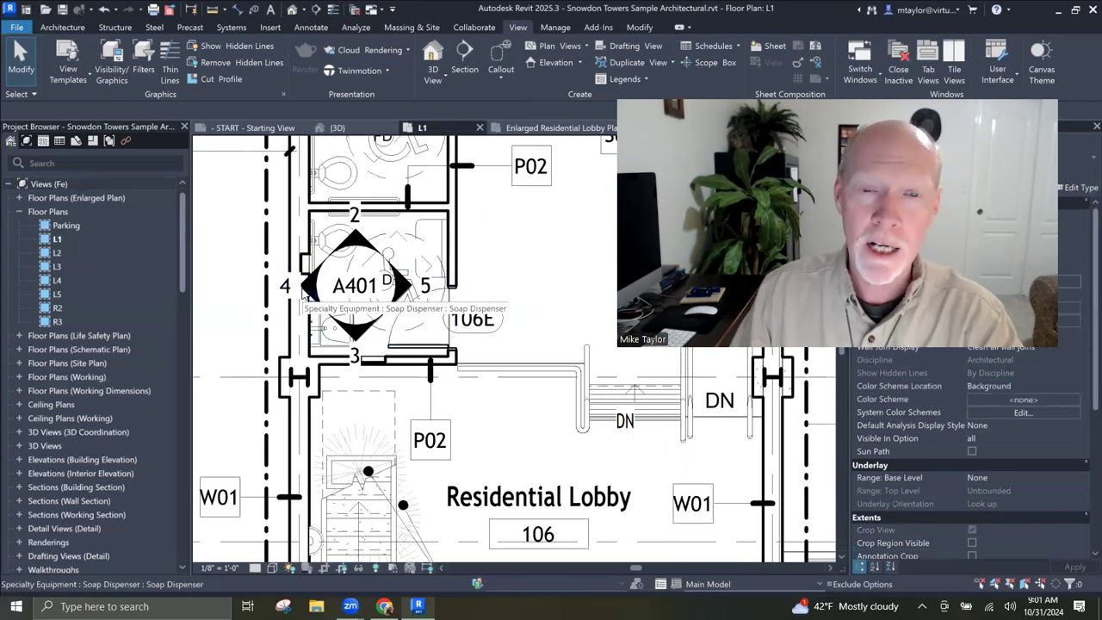
{"action": "left_click", "coordinate": [560, 128]}
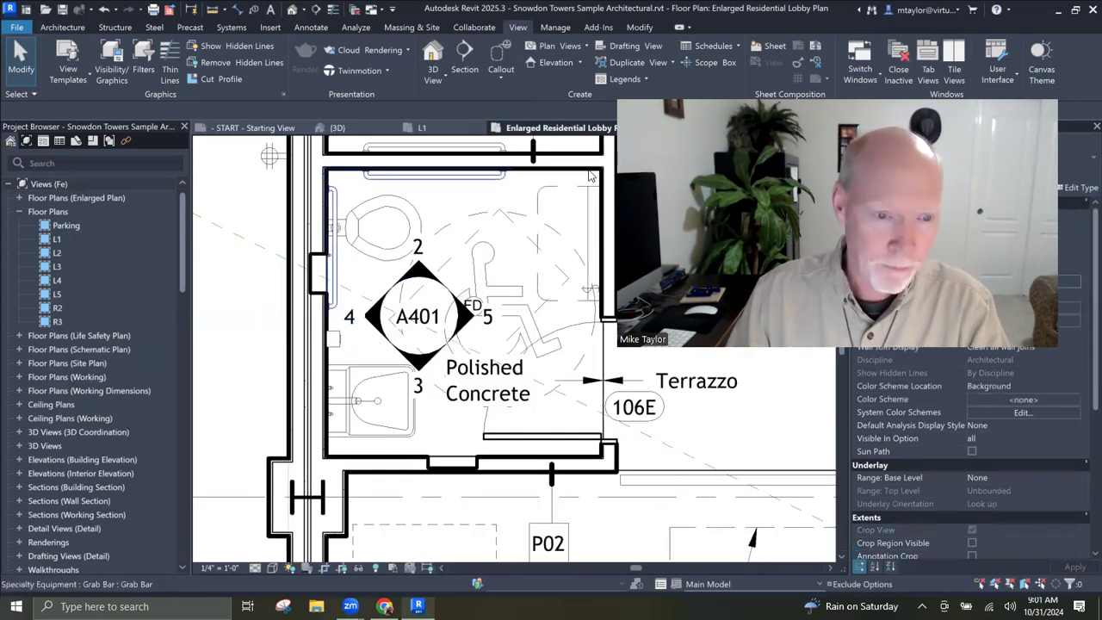
{"action": "left_click", "coordinate": [376, 316]}
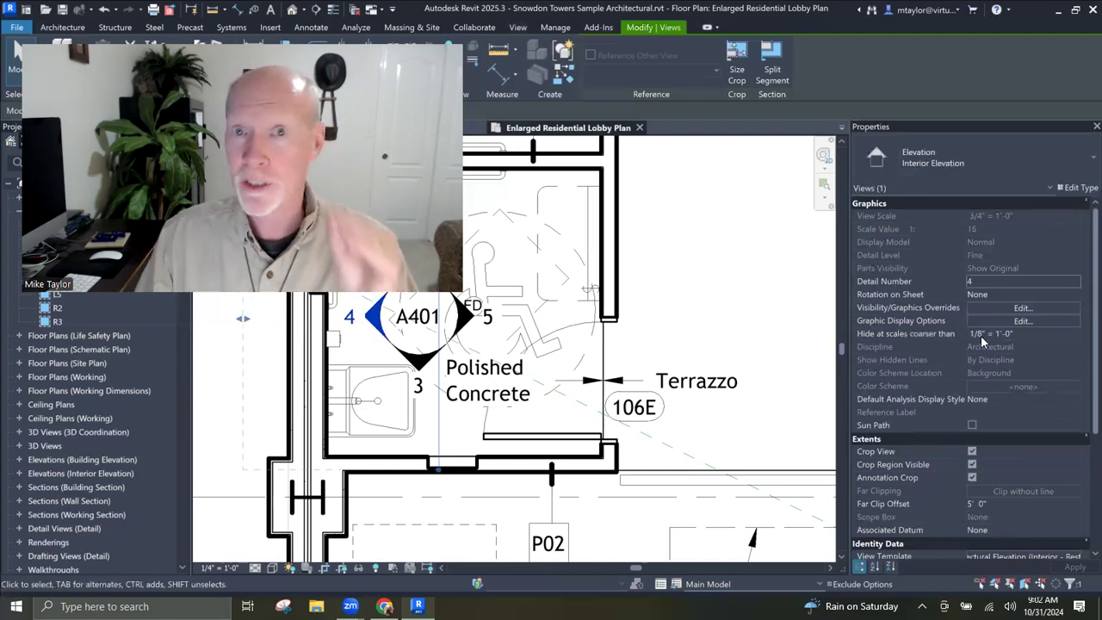
Set elevation 4's hide threshold to 1/4" = 1'-0" and deselect the marker
{"action": "left_click", "coordinate": [1075, 333]}
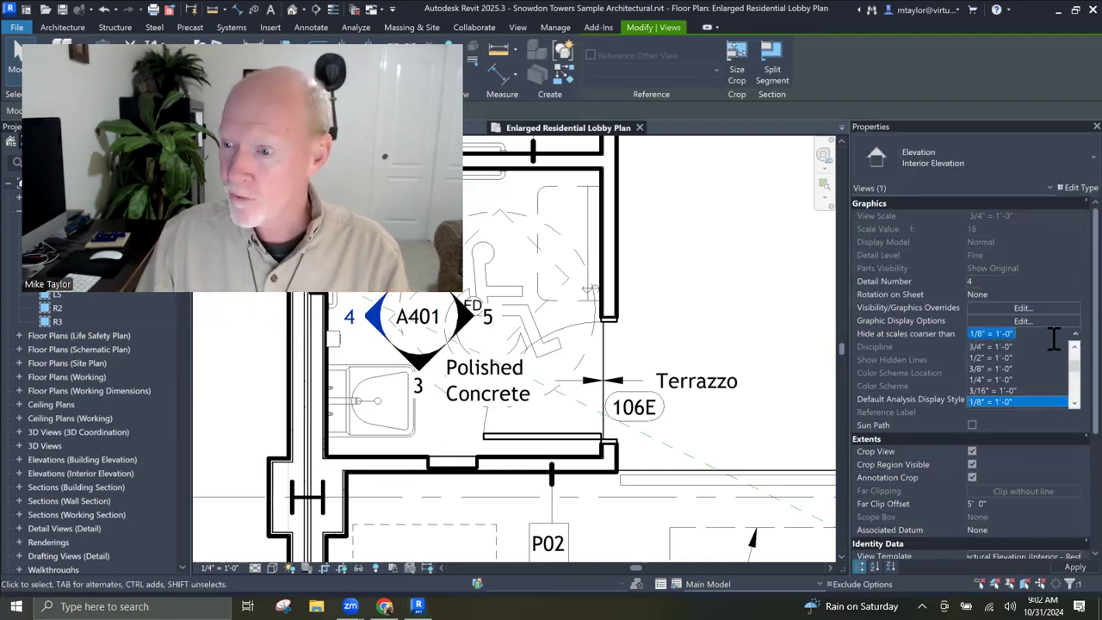
{"action": "left_click", "coordinate": [986, 379]}
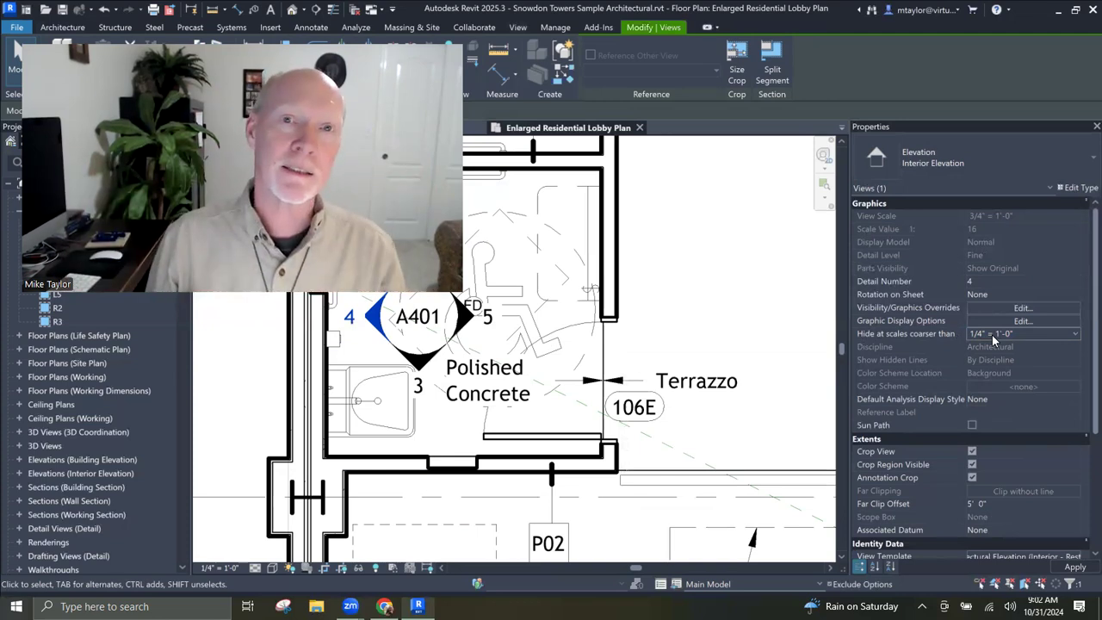
{"action": "left_click", "coordinate": [1075, 334]}
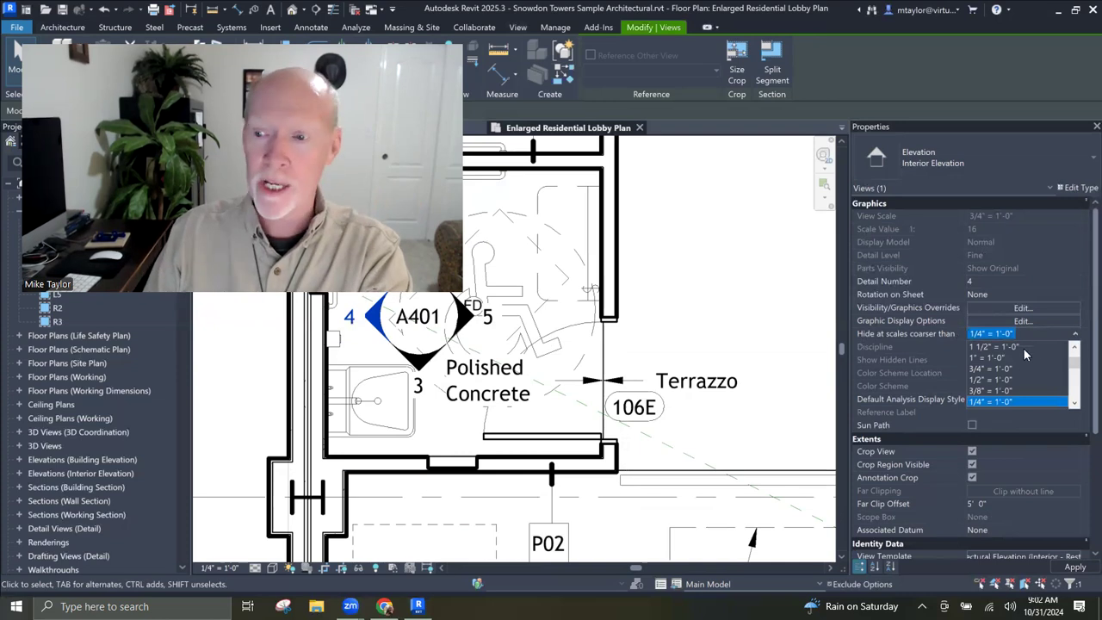
{"action": "scroll", "coordinate": [1003, 379], "scroll_direction": "down", "scroll_amount": 1}
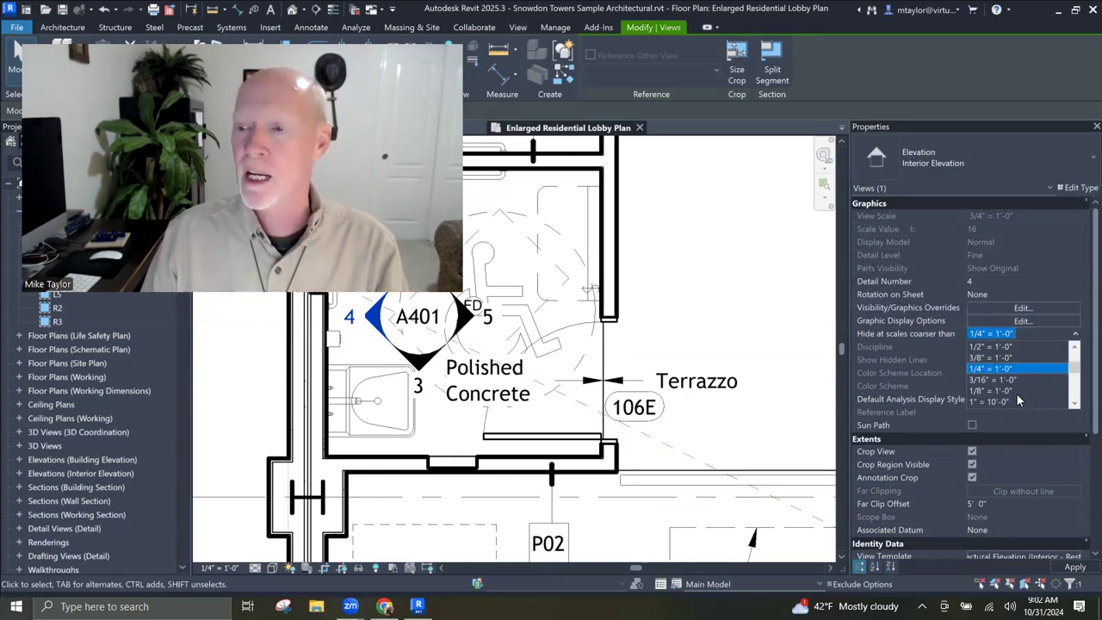
{"action": "left_click", "coordinate": [1012, 366]}
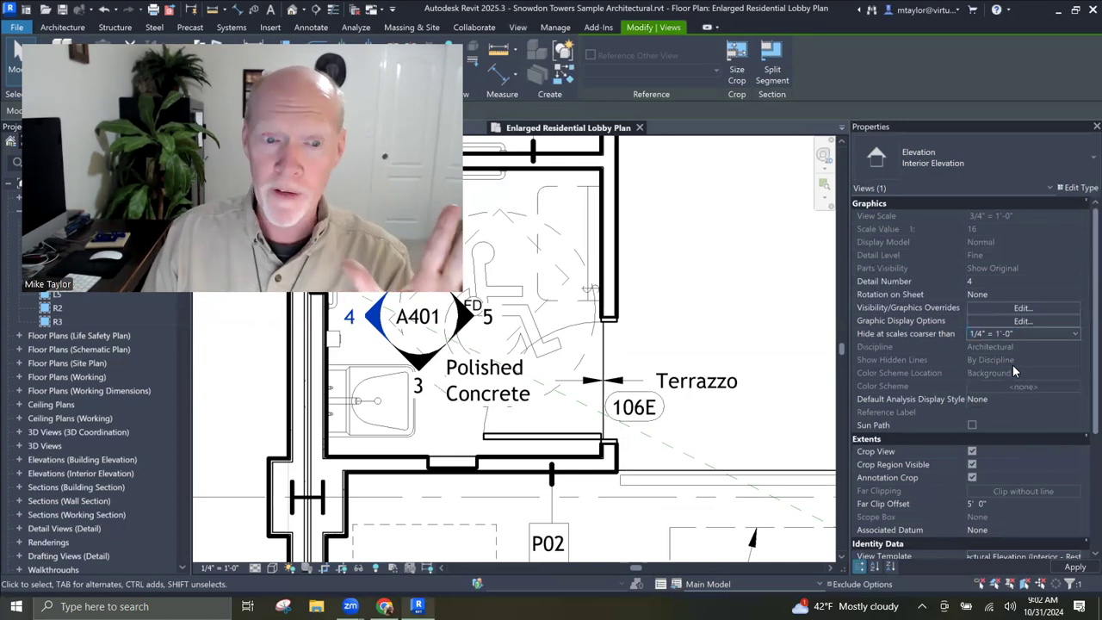
{"action": "left_click", "coordinate": [638, 329]}
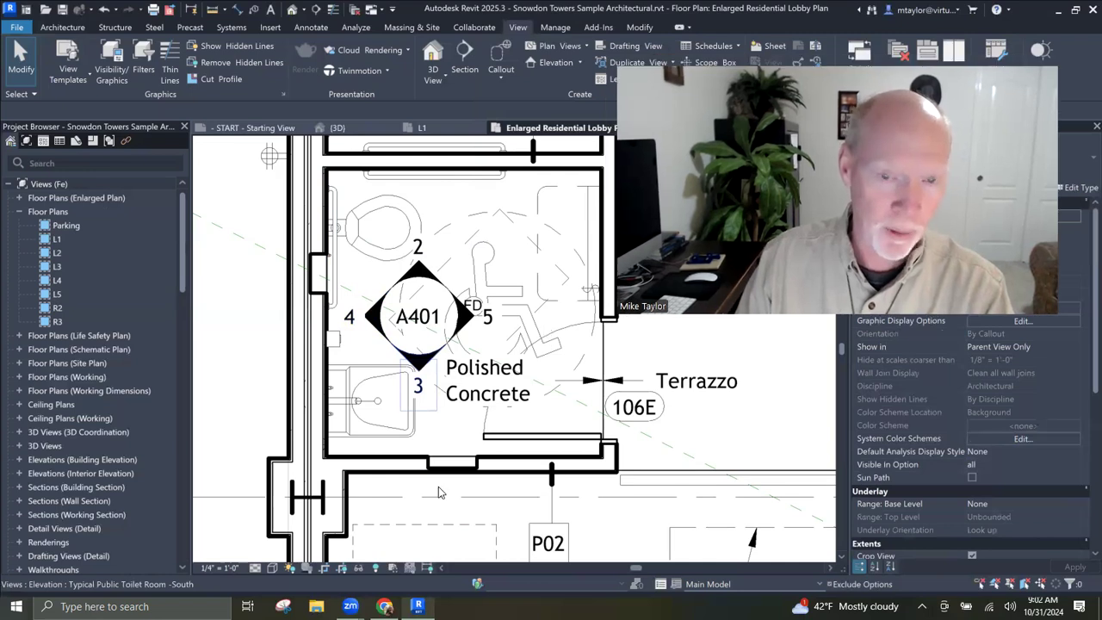
Switch to the 1/8" L1 floor plan to confirm elevation 4 no longer shows on A401
{"action": "left_click", "coordinate": [440, 129]}
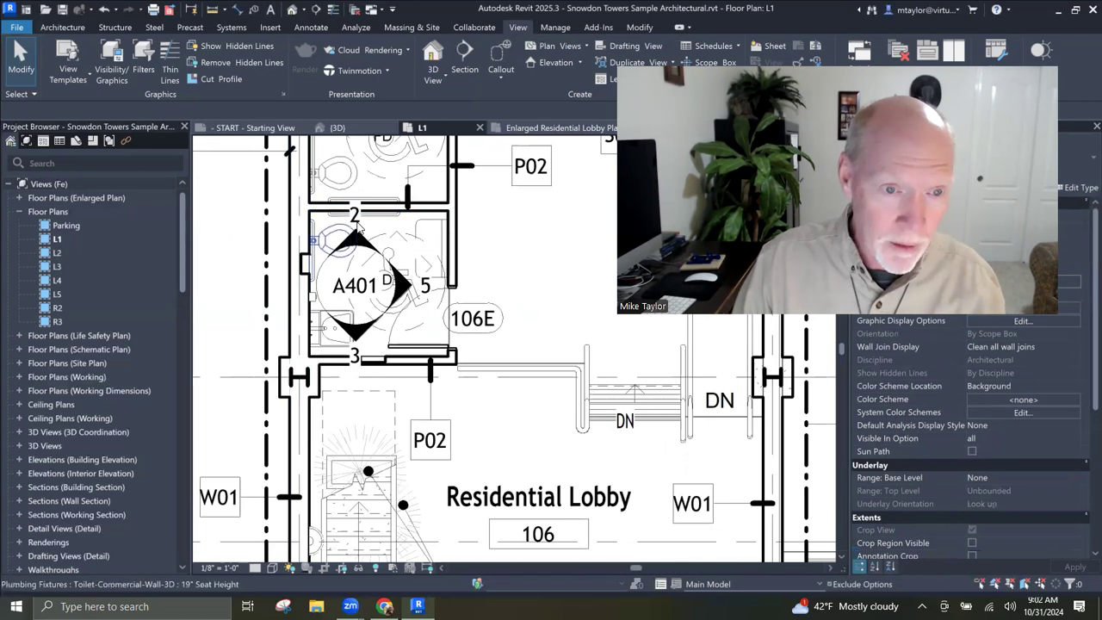
Select elevation arrow 2 and set its Hide at scales coarser than to 1/4" = 1'-0"
{"action": "left_click", "coordinate": [357, 222]}
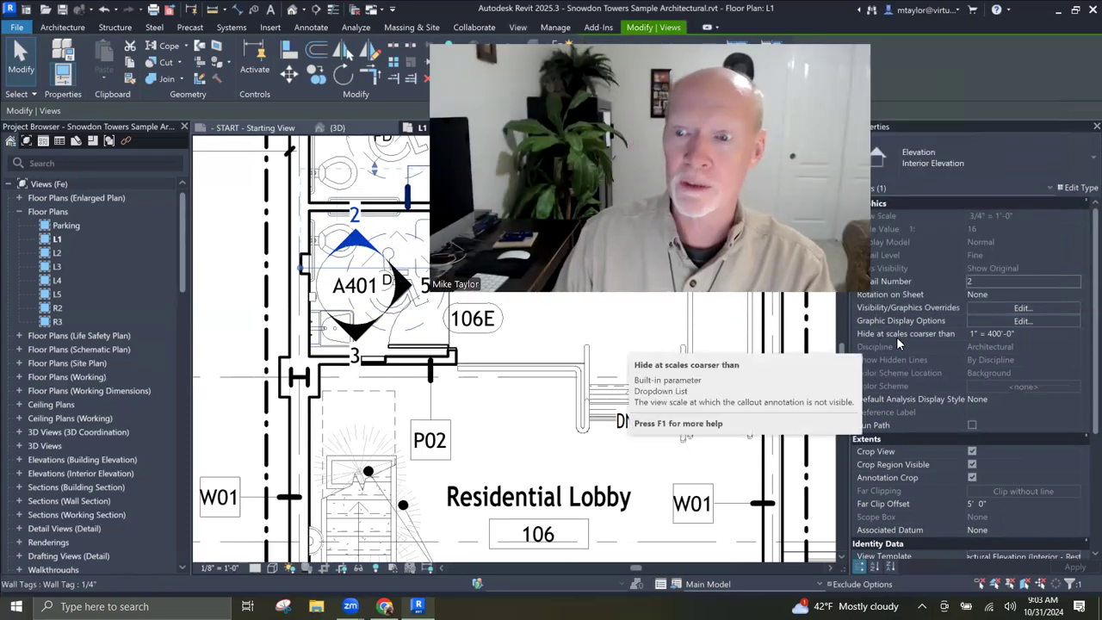
{"action": "left_click", "coordinate": [1076, 334]}
{"action": "left_click", "coordinate": [1075, 333]}
{"action": "scroll", "coordinate": [1013, 366], "scroll_direction": "up", "scroll_amount": 8}
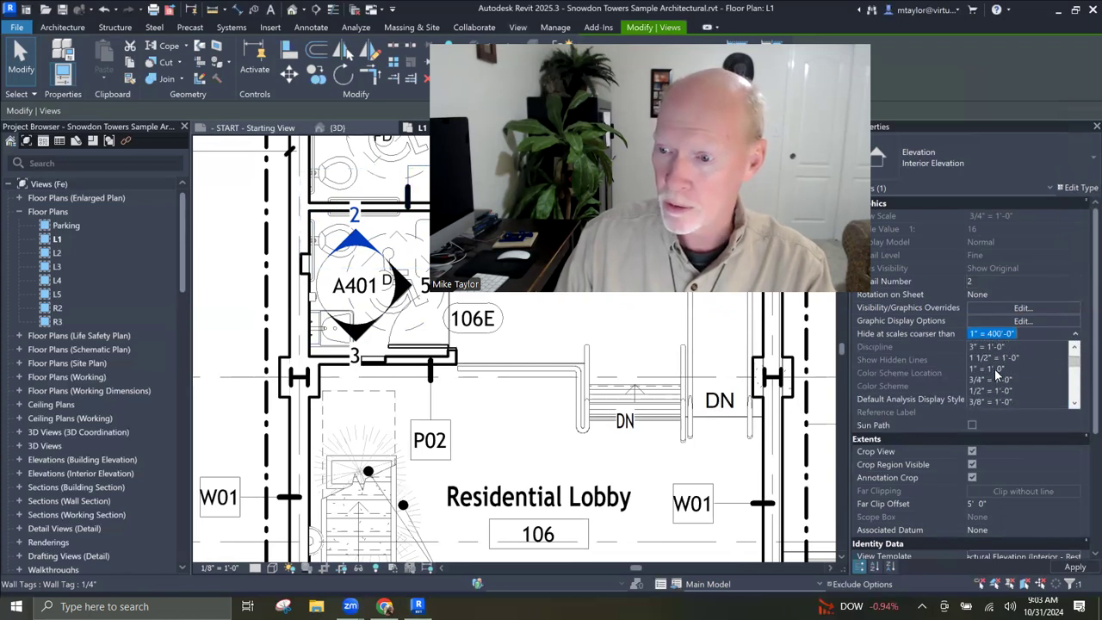
{"action": "left_click", "coordinate": [992, 379]}
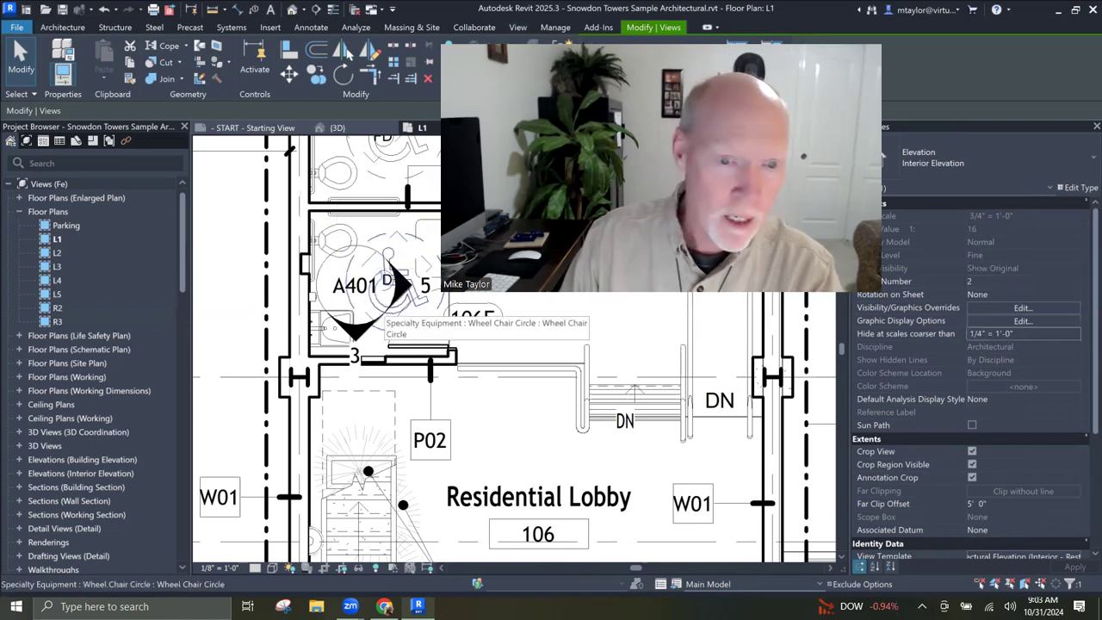
Set elevation 3's Hide at scales coarser than to 1/4" = 1'-0"
{"action": "left_click", "coordinate": [355, 354]}
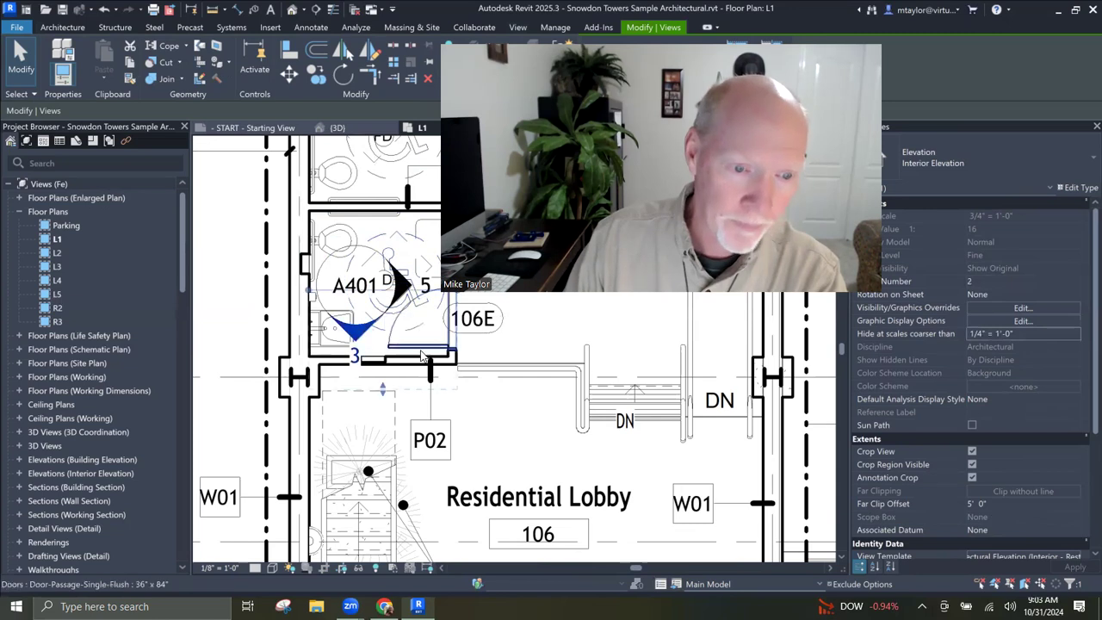
{"action": "left_click", "coordinate": [1077, 333]}
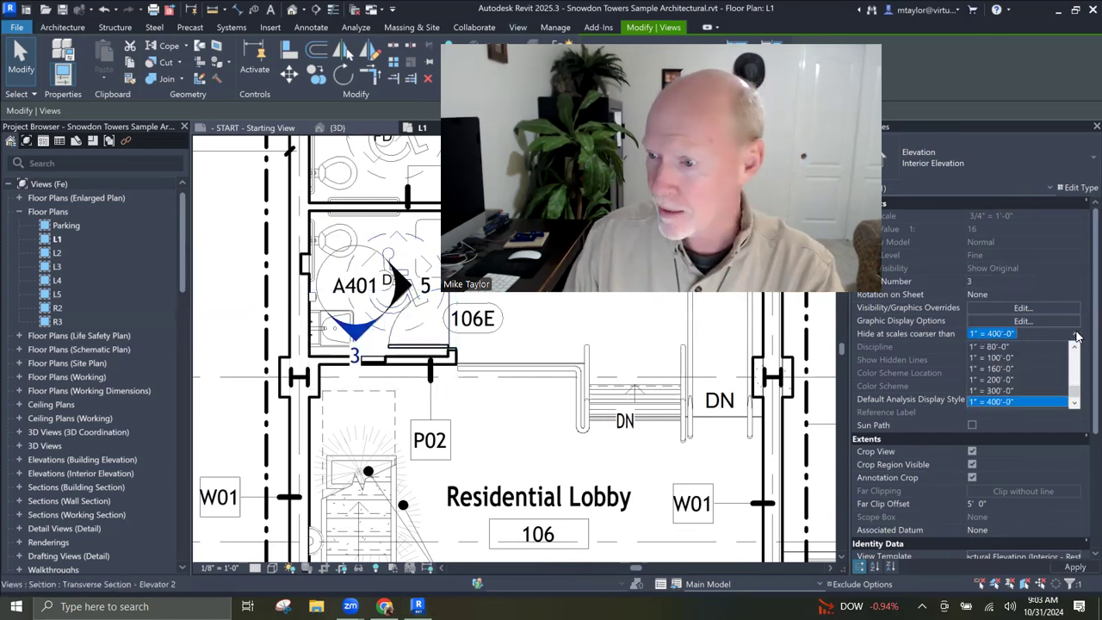
{"action": "left_click_drag", "start_coordinate": [1075, 384], "coordinate": [1074, 365]}
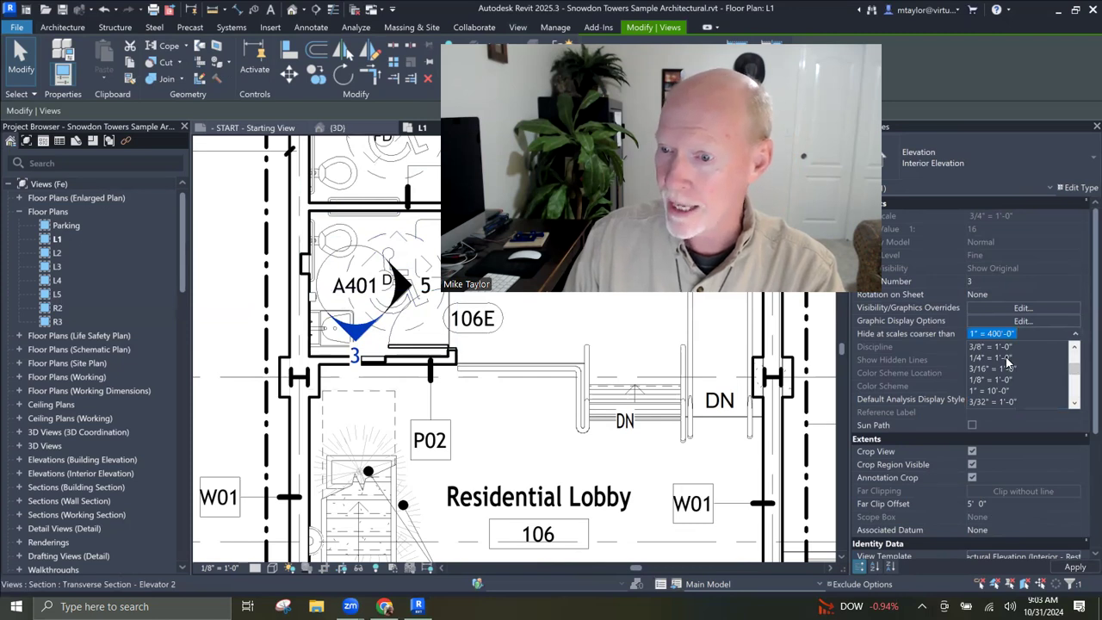
{"action": "left_click", "coordinate": [1006, 358]}
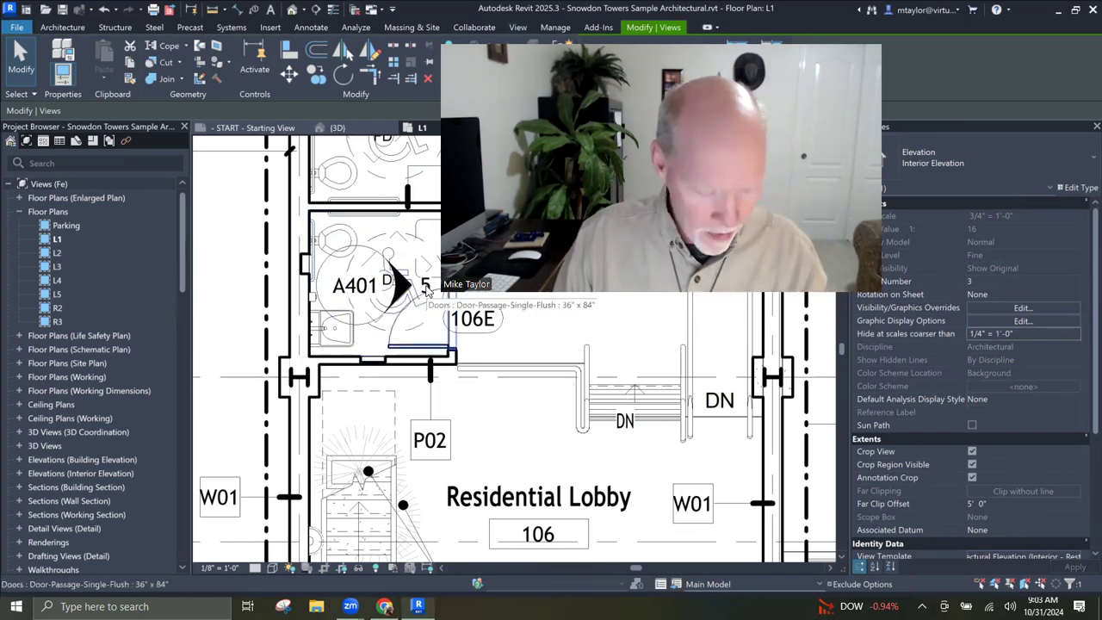
Set elevation 5's Hide at scales coarser than to 1/4" = 1'-0"
{"action": "left_click", "coordinate": [420, 289]}
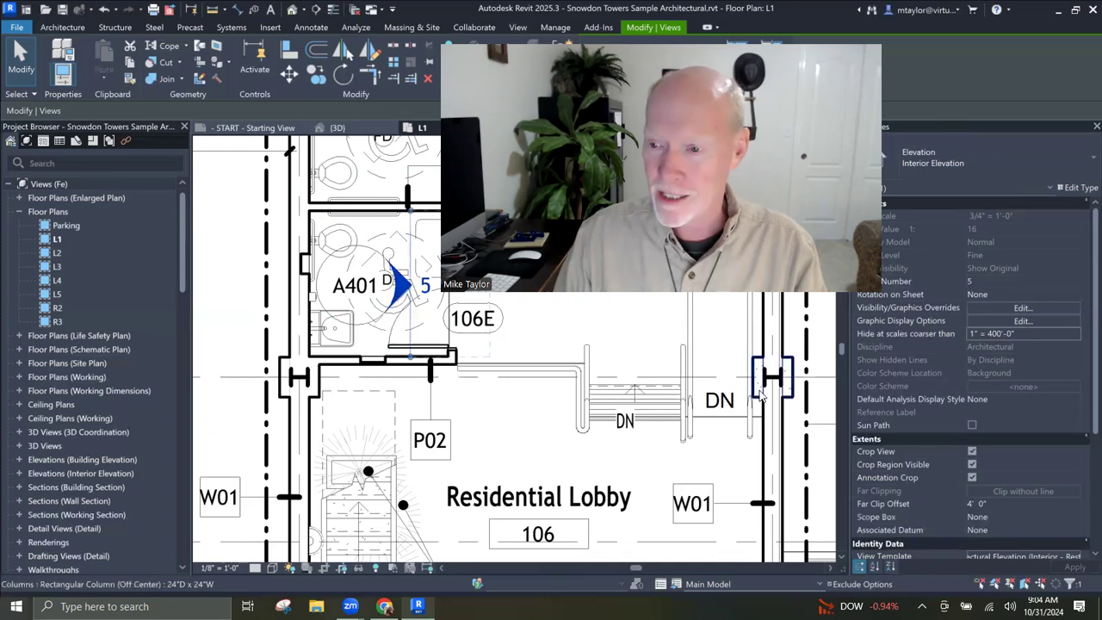
{"action": "left_click", "coordinate": [1073, 339]}
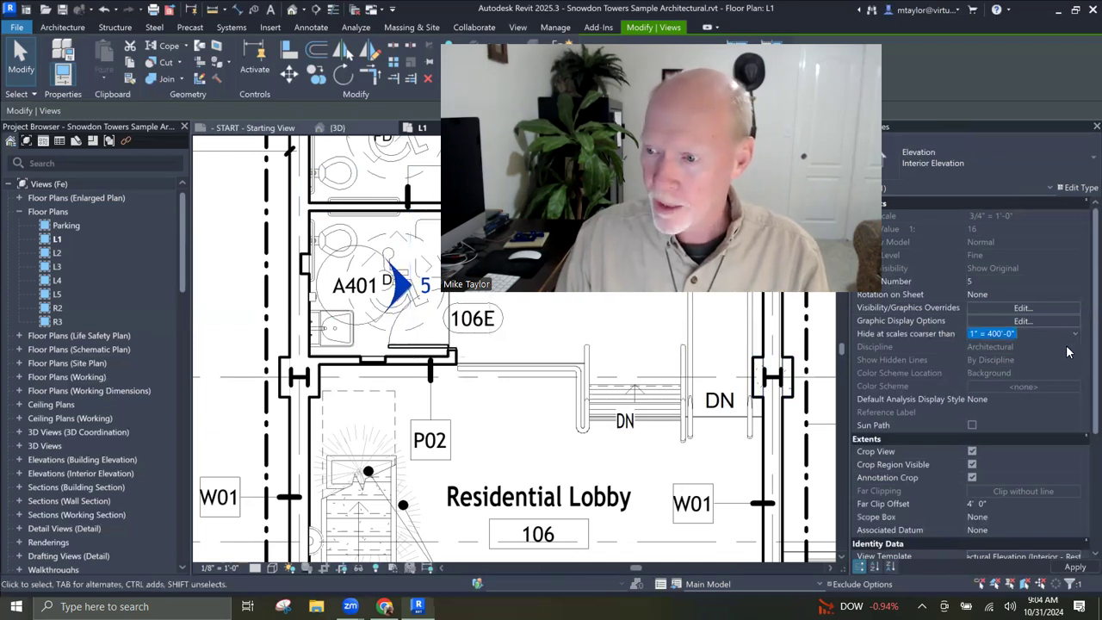
{"action": "left_click", "coordinate": [1073, 338]}
{"action": "scroll", "coordinate": [1076, 377], "scroll_direction": "up", "scroll_amount": 5}
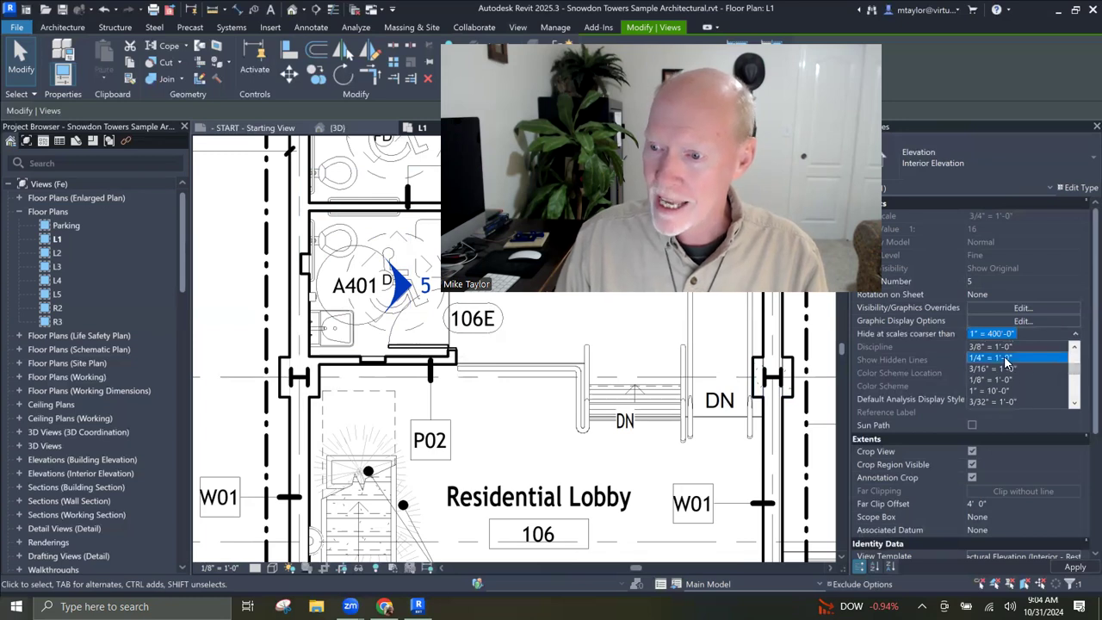
{"action": "left_click", "coordinate": [1003, 358]}
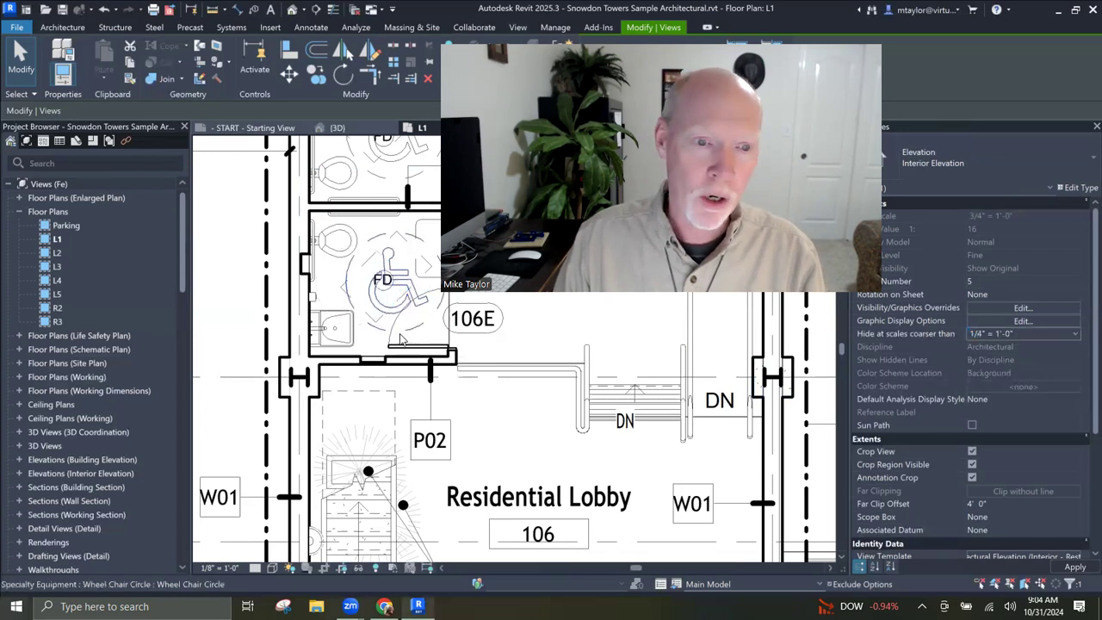
{"action": "scroll", "coordinate": [413, 343], "scroll_direction": "down", "scroll_amount": 2}
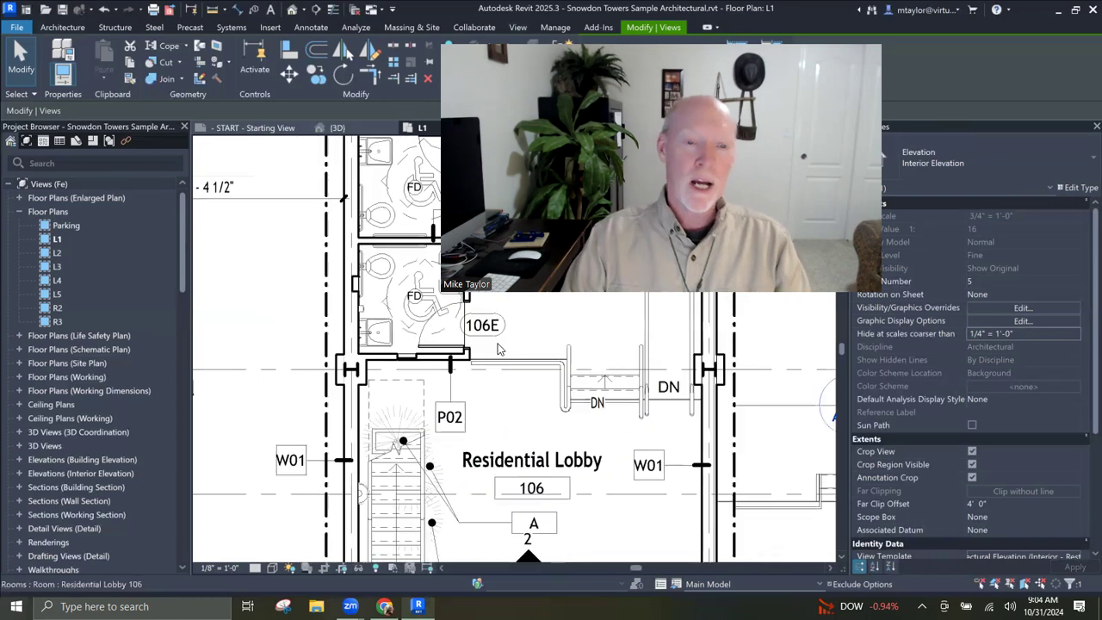
{"action": "middle_click_drag", "start_coordinate": [418, 348], "coordinate": [377, 364]}
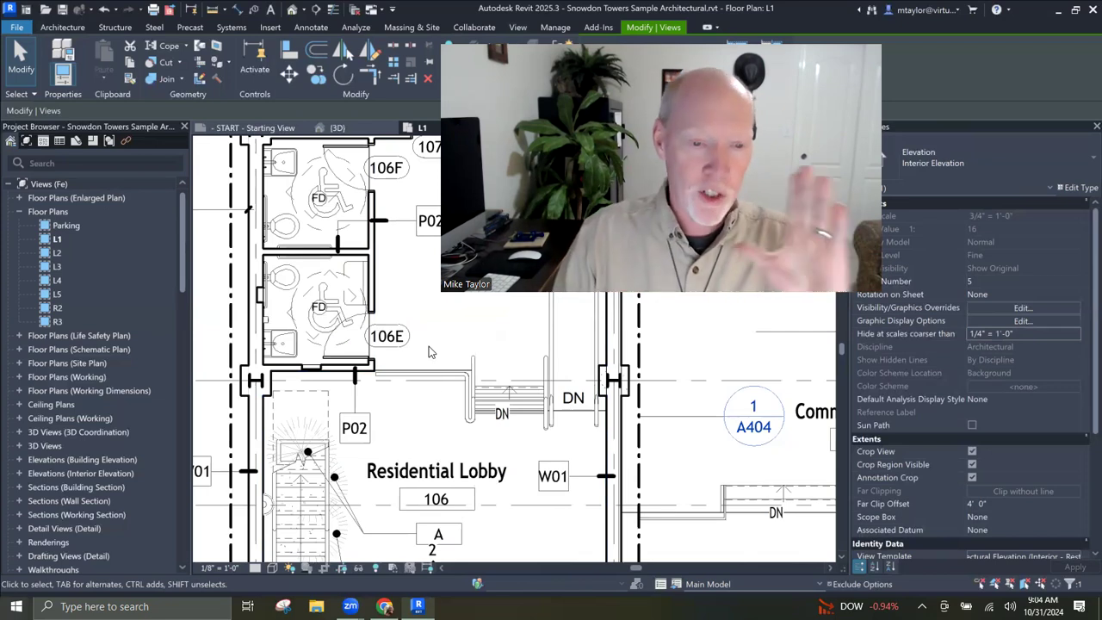
{"action": "scroll", "coordinate": [426, 356], "scroll_direction": "down", "scroll_amount": 2}
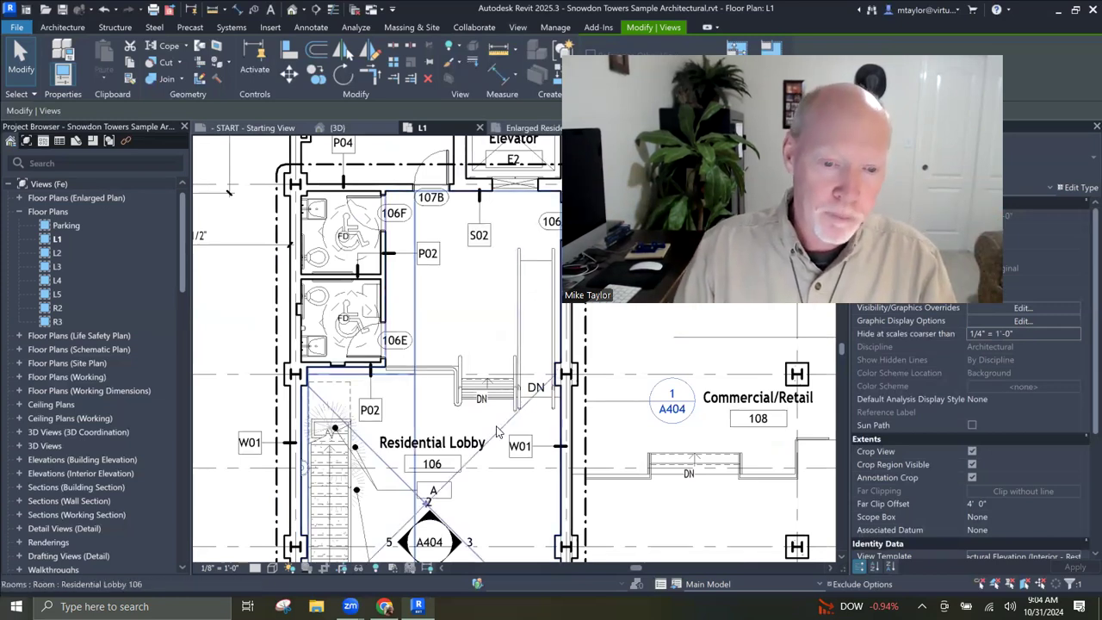
{"action": "scroll", "coordinate": [389, 415], "scroll_direction": "down", "scroll_amount": 1}
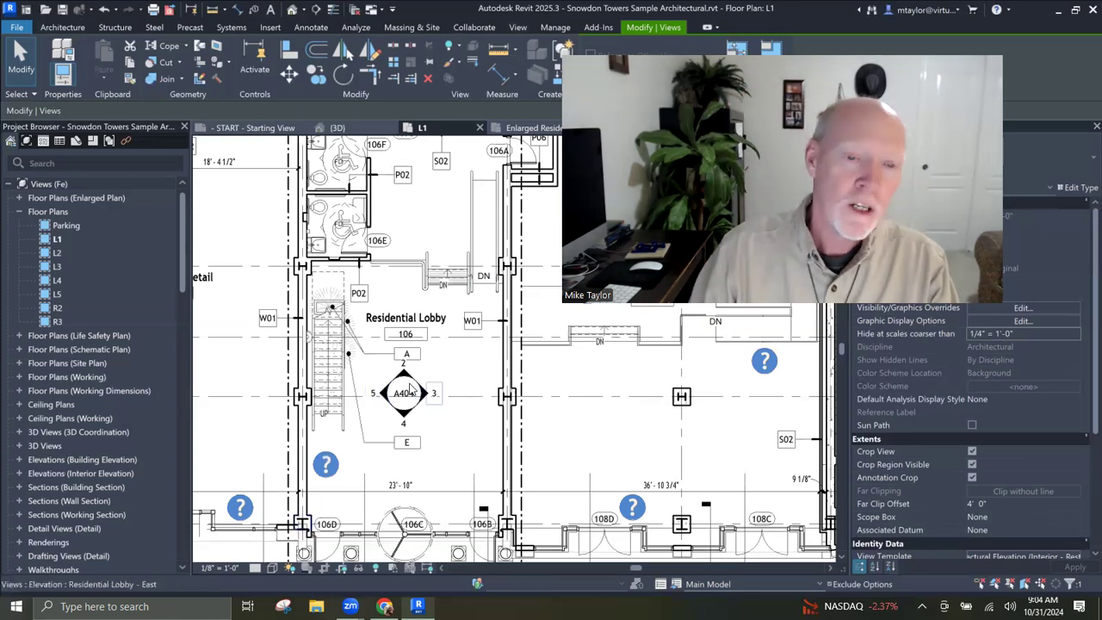
{"action": "scroll", "coordinate": [412, 385], "scroll_direction": "down", "scroll_amount": 2}
{"action": "scroll", "coordinate": [393, 376], "scroll_direction": "down", "scroll_amount": 2}
{"action": "scroll", "coordinate": [372, 345], "scroll_direction": "up", "scroll_amount": 2}
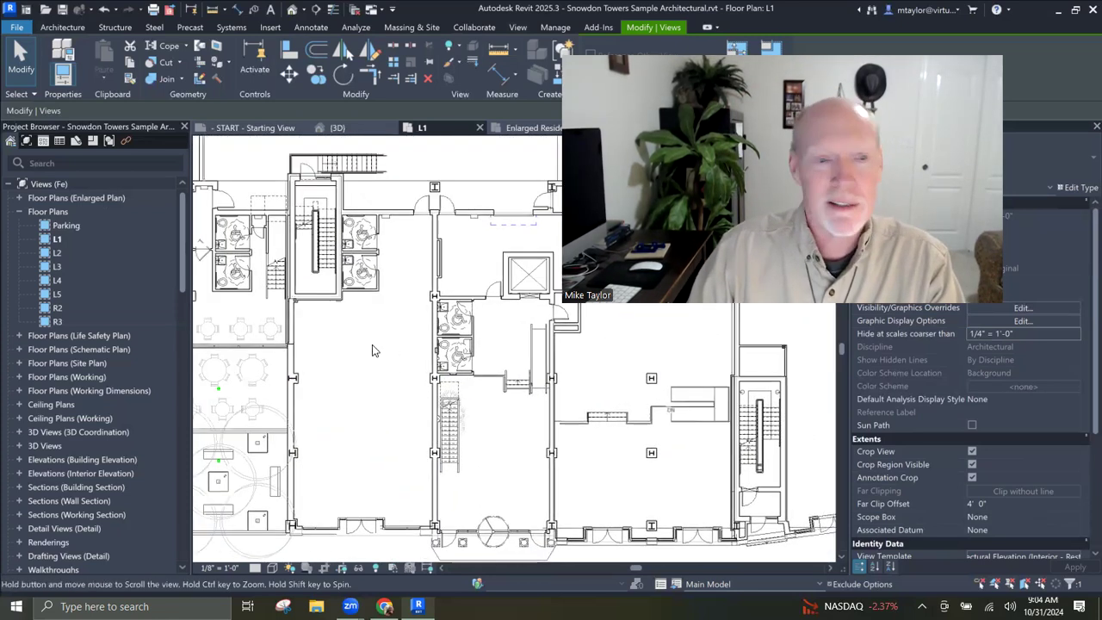
{"action": "scroll", "coordinate": [362, 361], "scroll_direction": "down", "scroll_amount": 3}
{"action": "scroll", "coordinate": [465, 370], "scroll_direction": "up", "scroll_amount": 2}
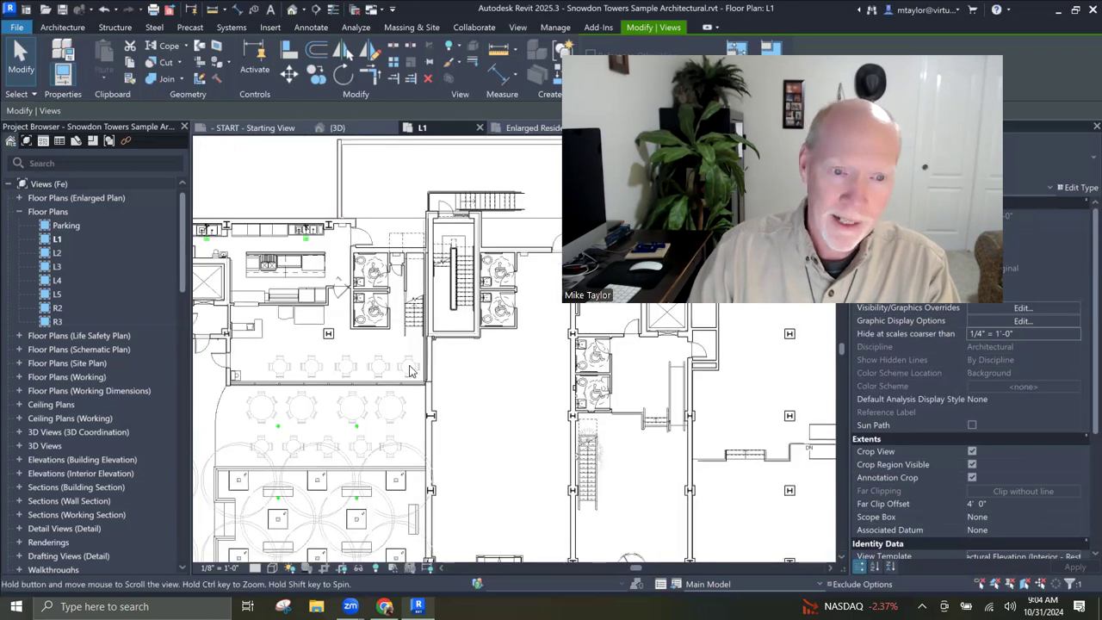
{"action": "scroll", "coordinate": [381, 364], "scroll_direction": "up", "scroll_amount": 1}
{"action": "scroll", "coordinate": [415, 367], "scroll_direction": "down", "scroll_amount": 1}
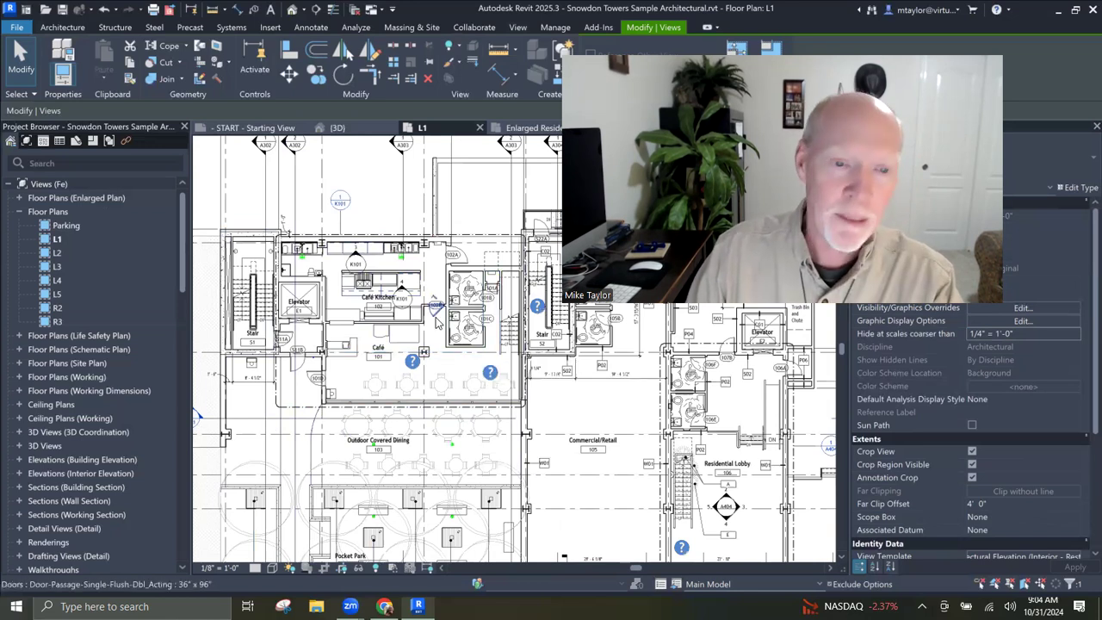
Set both Café Kitchen K101 elevation views to hide at scales coarser than 1/4" = 1'-0"
{"action": "scroll", "coordinate": [410, 287], "scroll_direction": "up", "scroll_amount": 2}
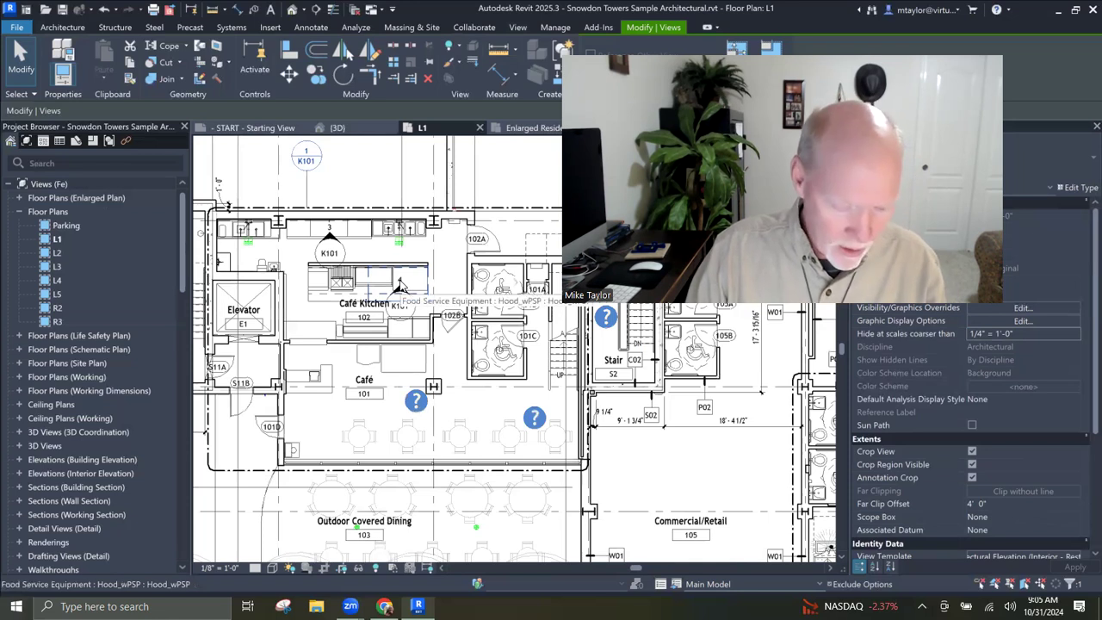
{"action": "left_click", "coordinate": [399, 284]}
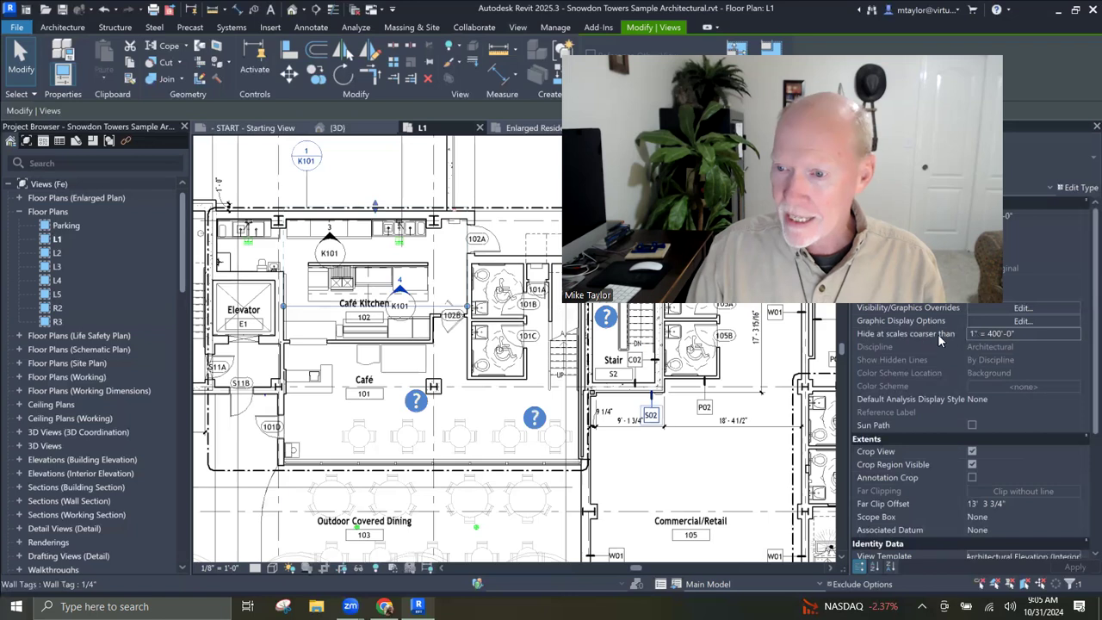
{"action": "left_click", "coordinate": [1079, 336]}
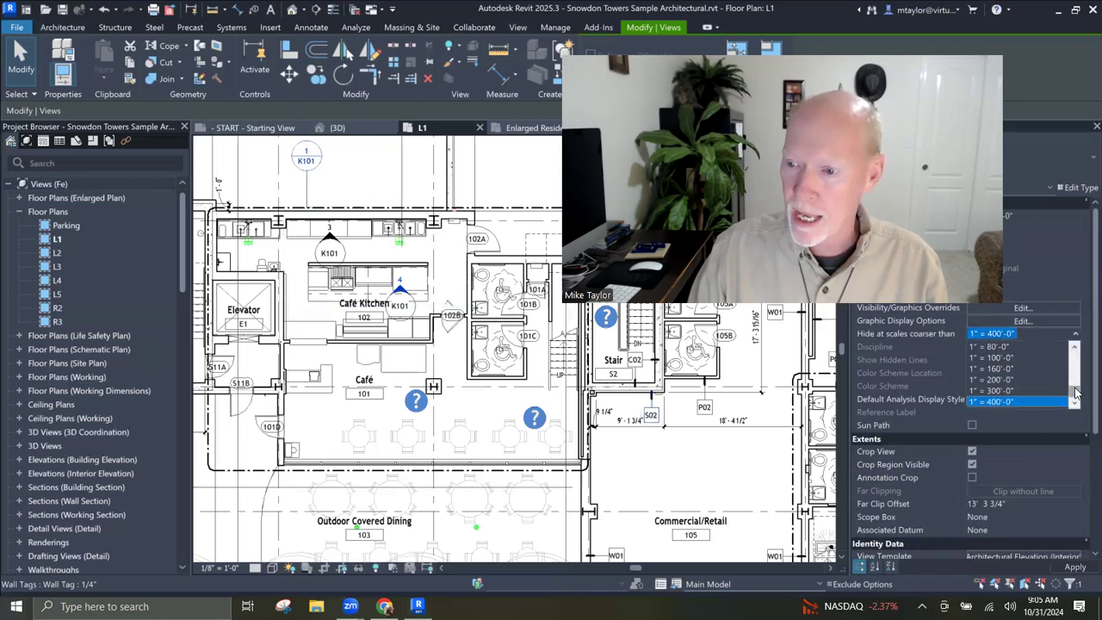
{"action": "left_click_drag", "start_coordinate": [1075, 392], "coordinate": [1075, 370]}
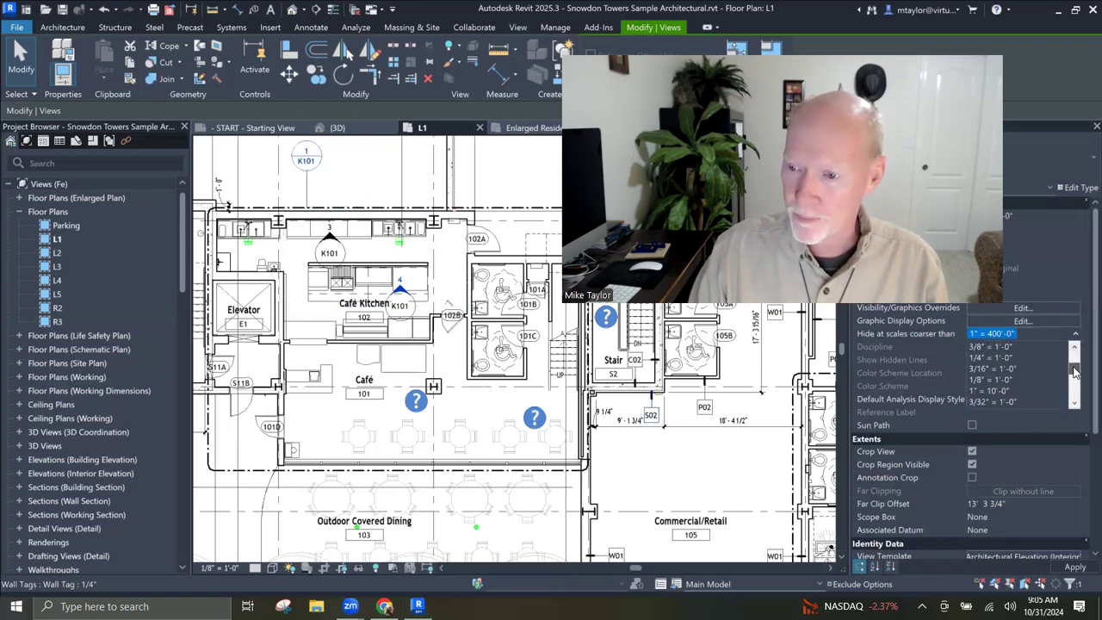
{"action": "left_click", "coordinate": [999, 358]}
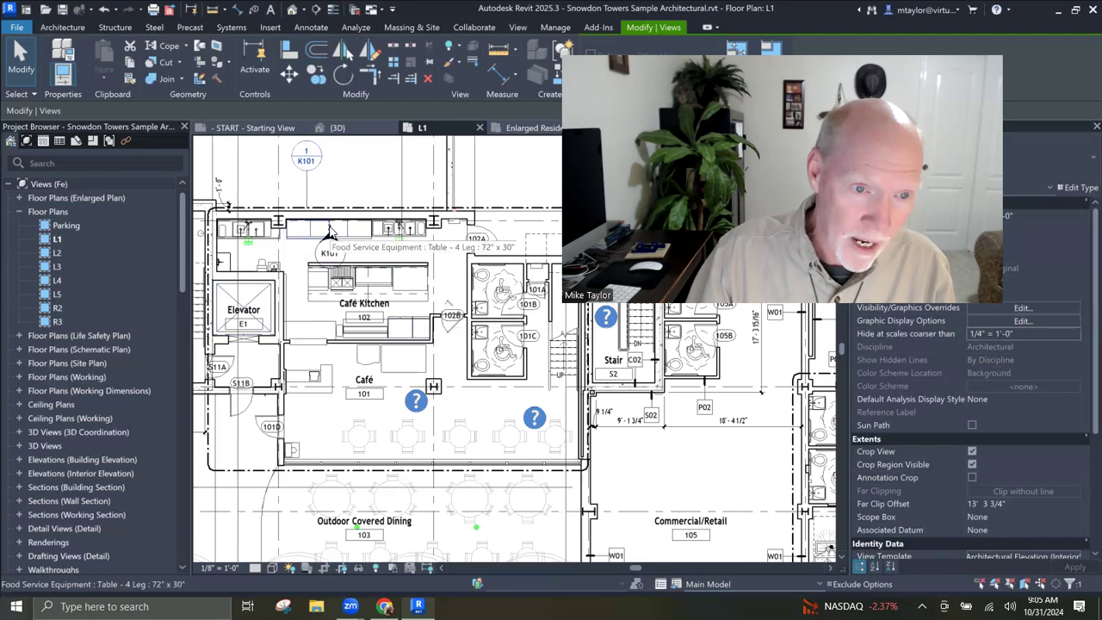
{"action": "left_click", "coordinate": [330, 233]}
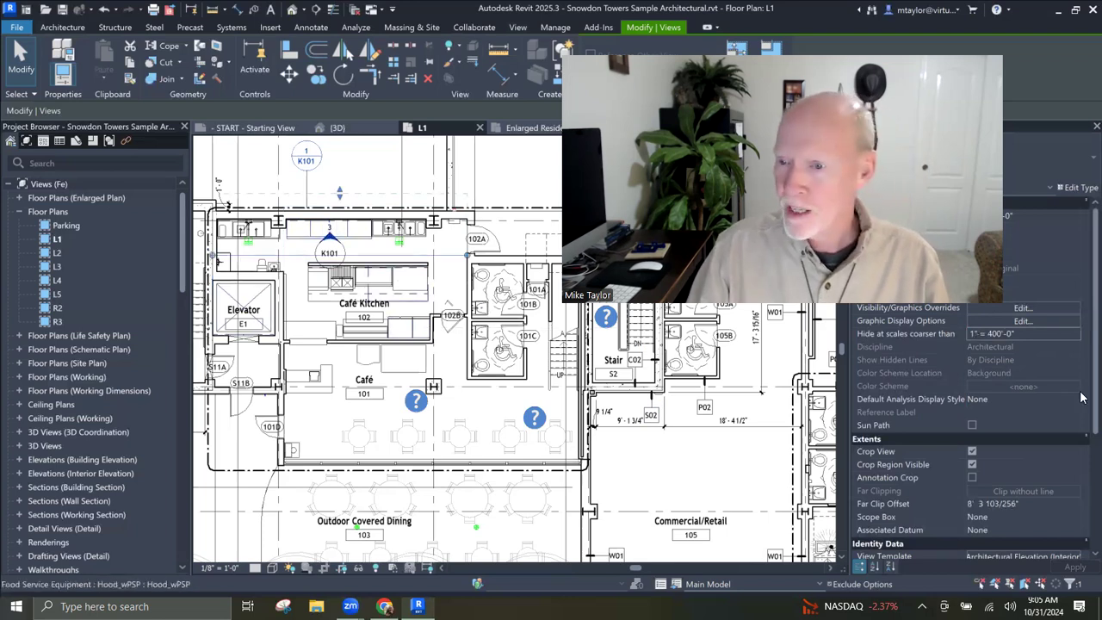
{"action": "left_click", "coordinate": [1074, 335]}
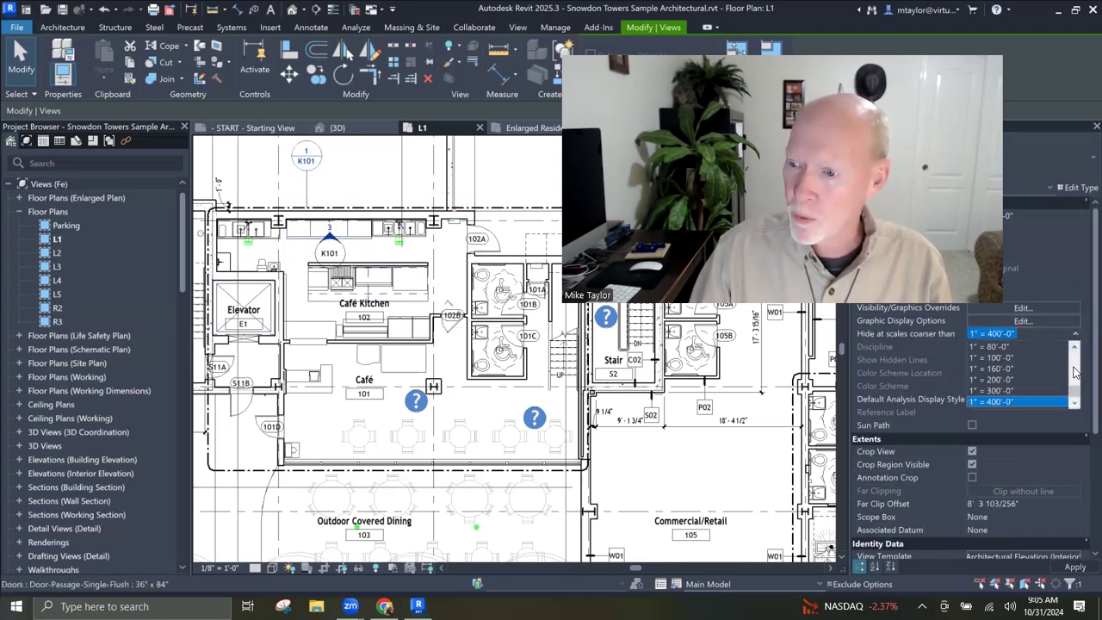
{"action": "scroll", "coordinate": [1074, 372], "scroll_direction": "up", "scroll_amount": 5}
{"action": "left_click", "coordinate": [983, 358]}
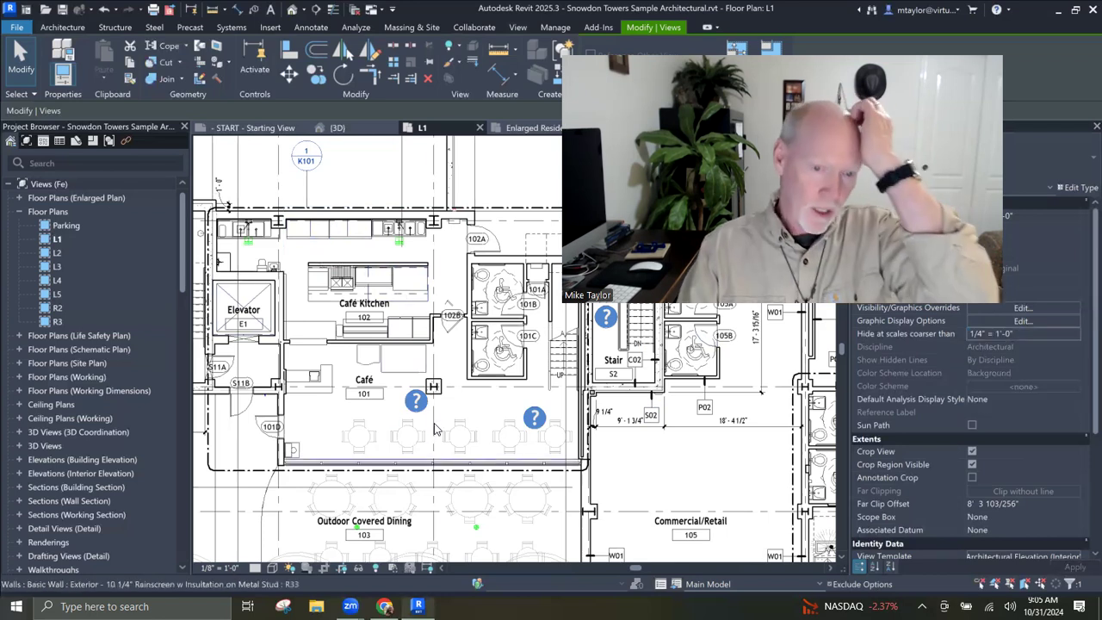
{"action": "scroll", "coordinate": [450, 433], "scroll_direction": "down", "scroll_amount": 2}
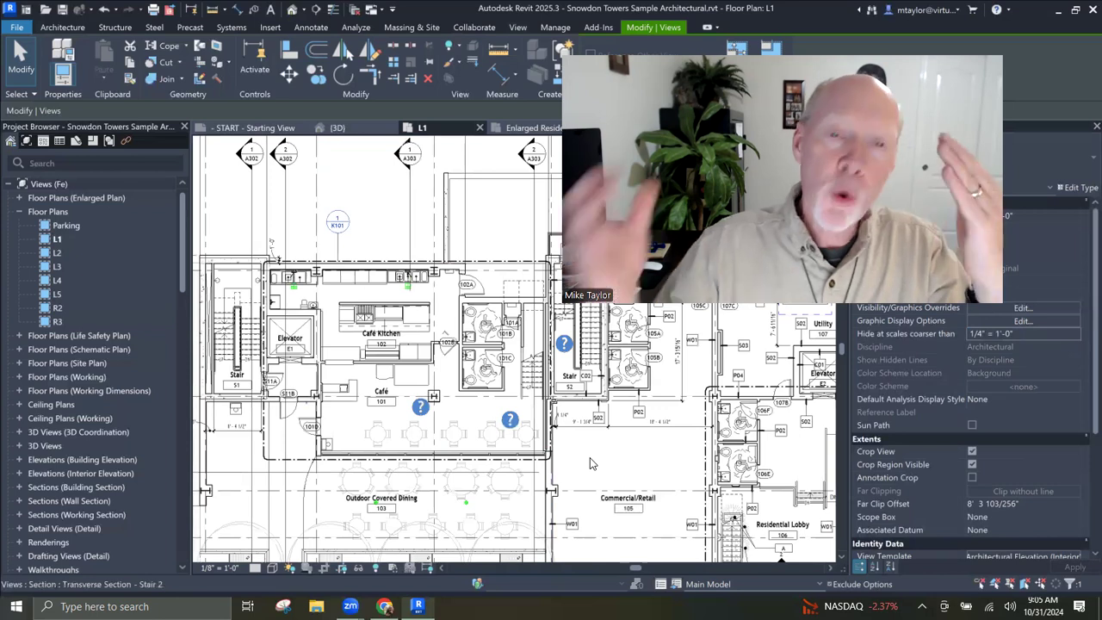